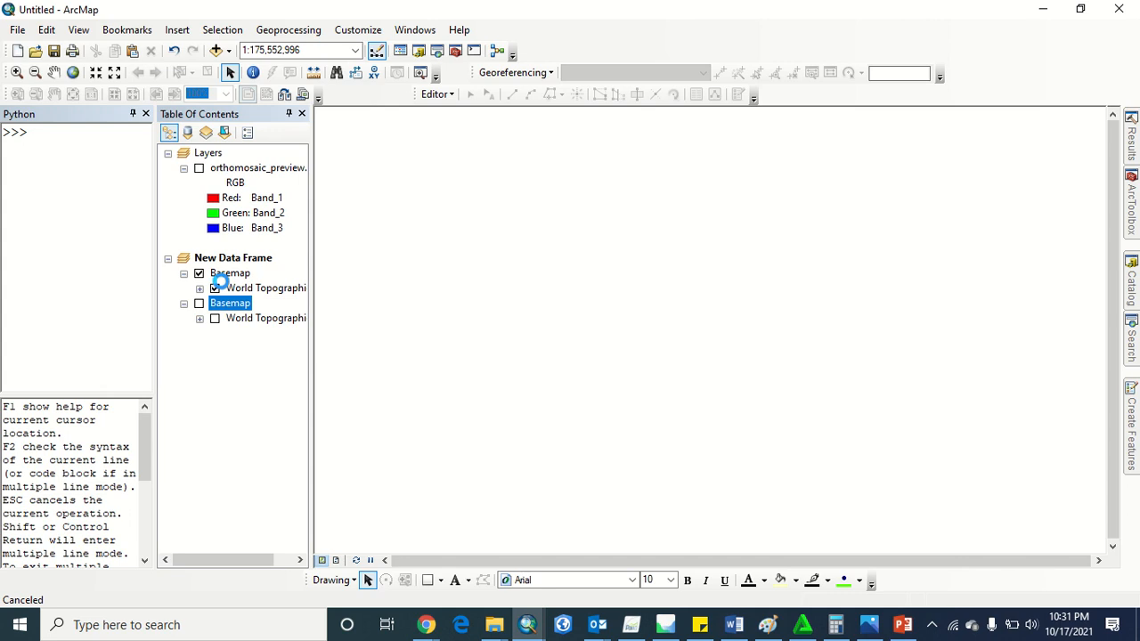
Remove the duplicate Basemap layer from the New Data Frame
{"action": "key", "text": "Delete"}
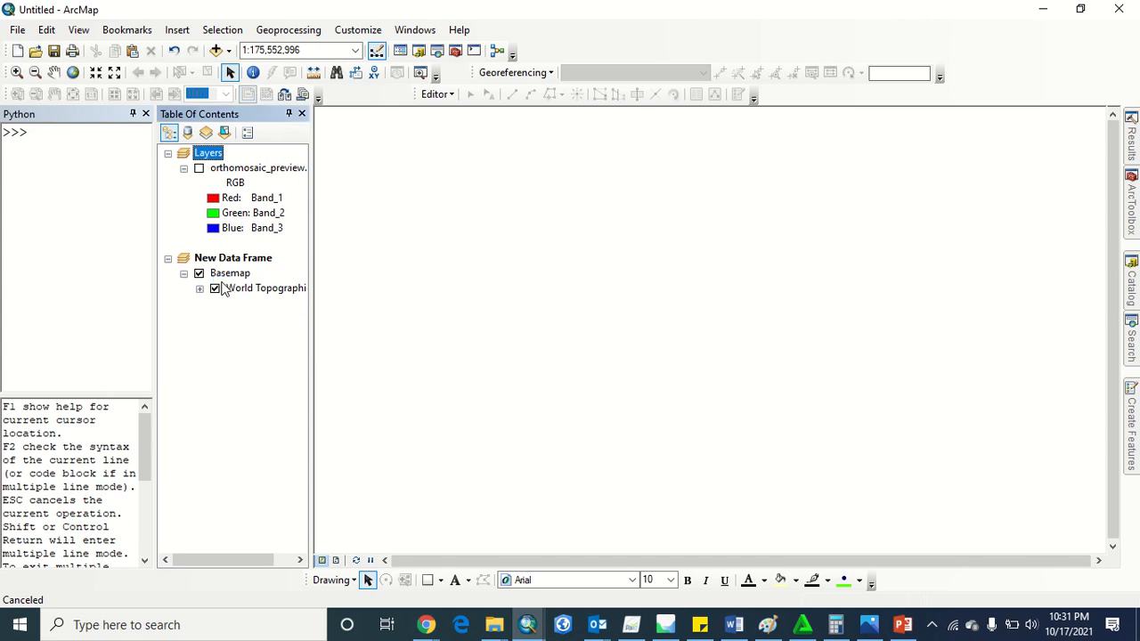
Switch to Chrome and open Google Maps in place of the current search results page
{"action": "left_click", "coordinate": [426, 624]}
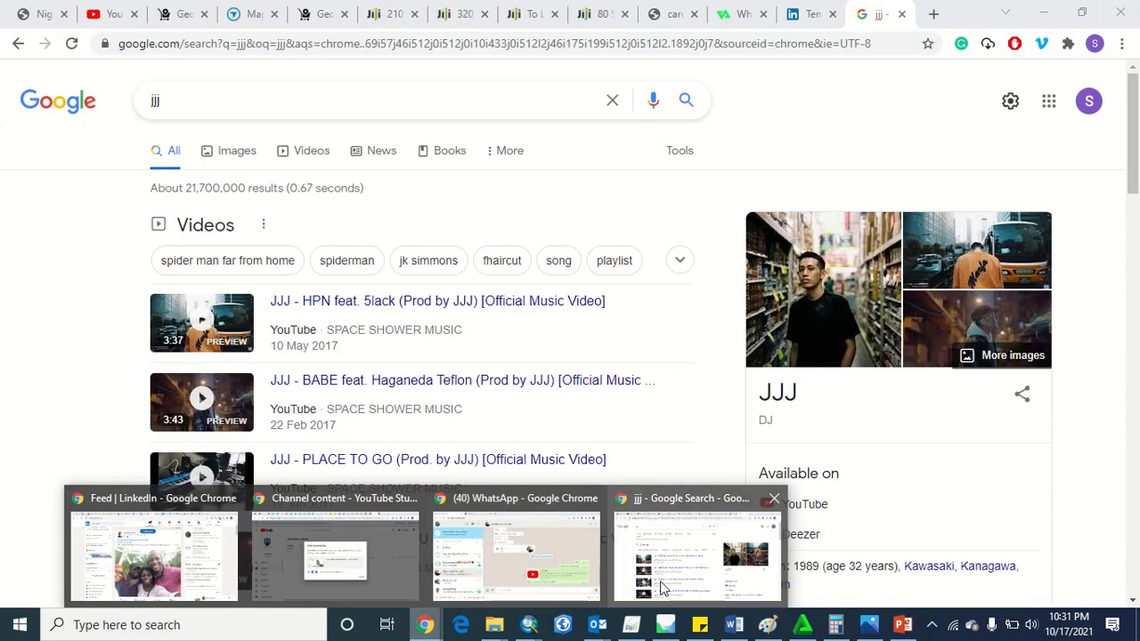
{"action": "left_click", "coordinate": [685, 561]}
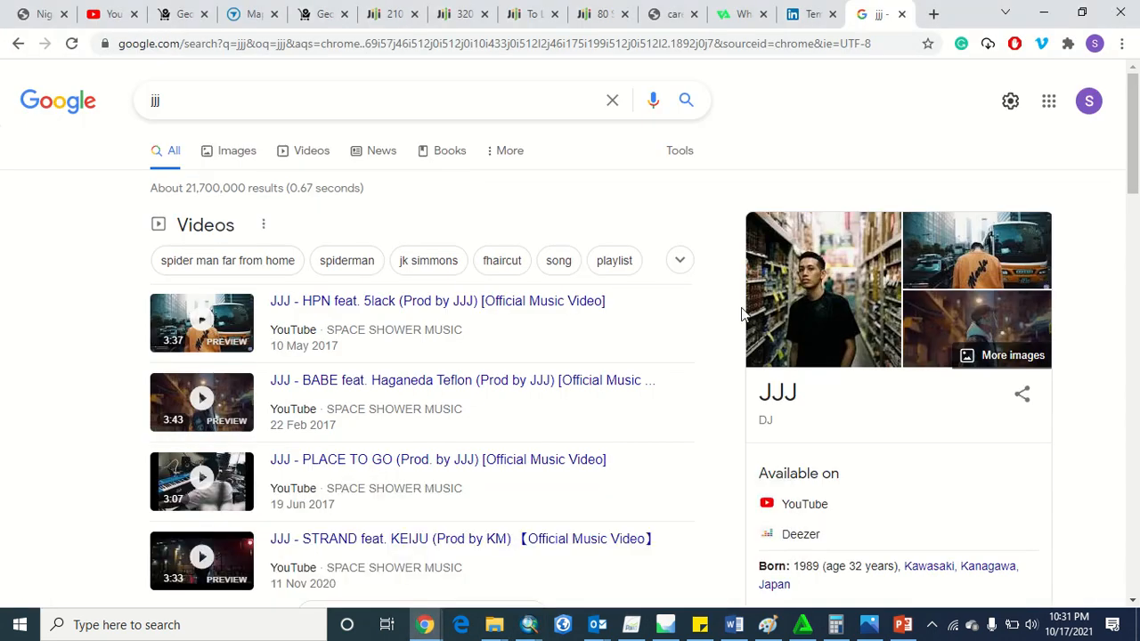
{"action": "left_click", "coordinate": [870, 43]}
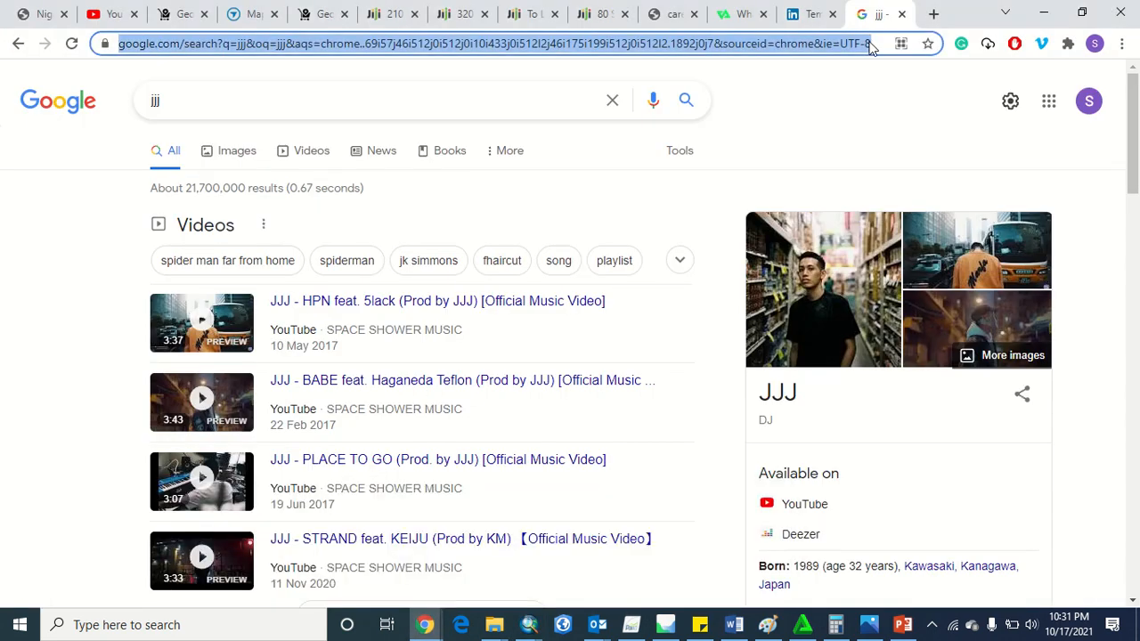
{"action": "type", "text": "maps"}
{"action": "key", "text": "Return"}
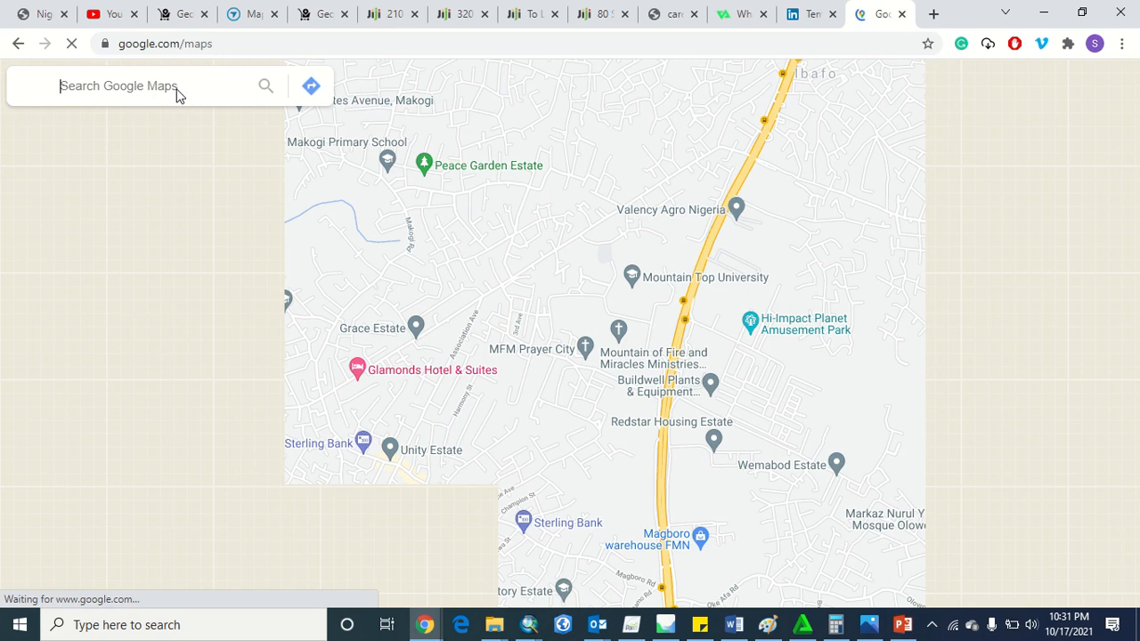
Search Google Maps for "Green field estate"
{"action": "left_click", "coordinate": [177, 89]}
{"action": "type", "text": "G"}
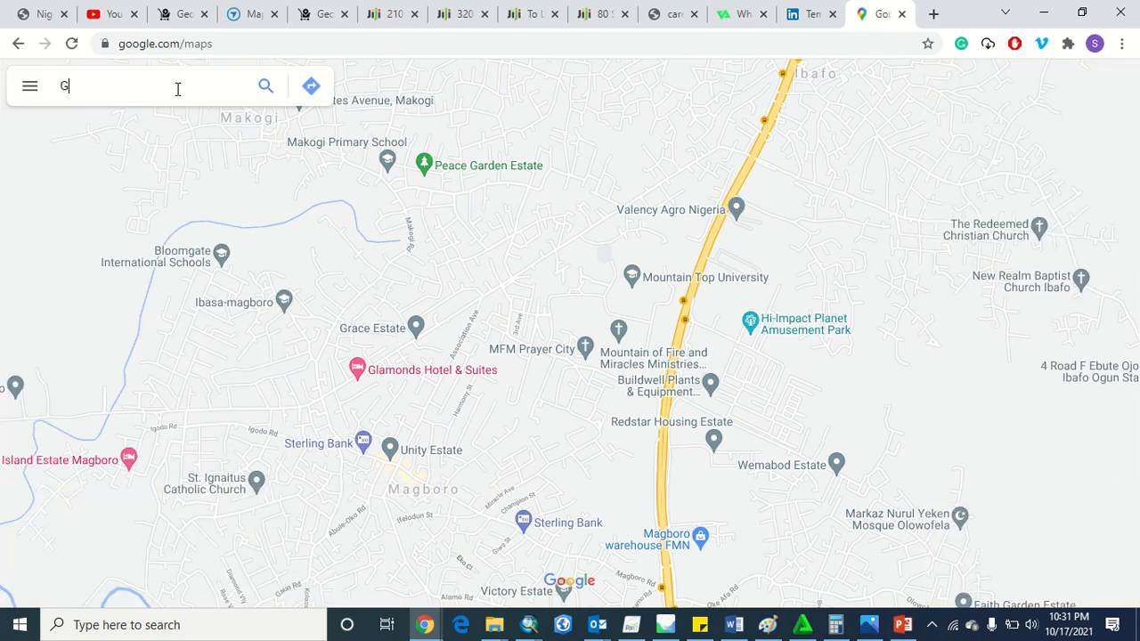
{"action": "type", "text": "reen field "}
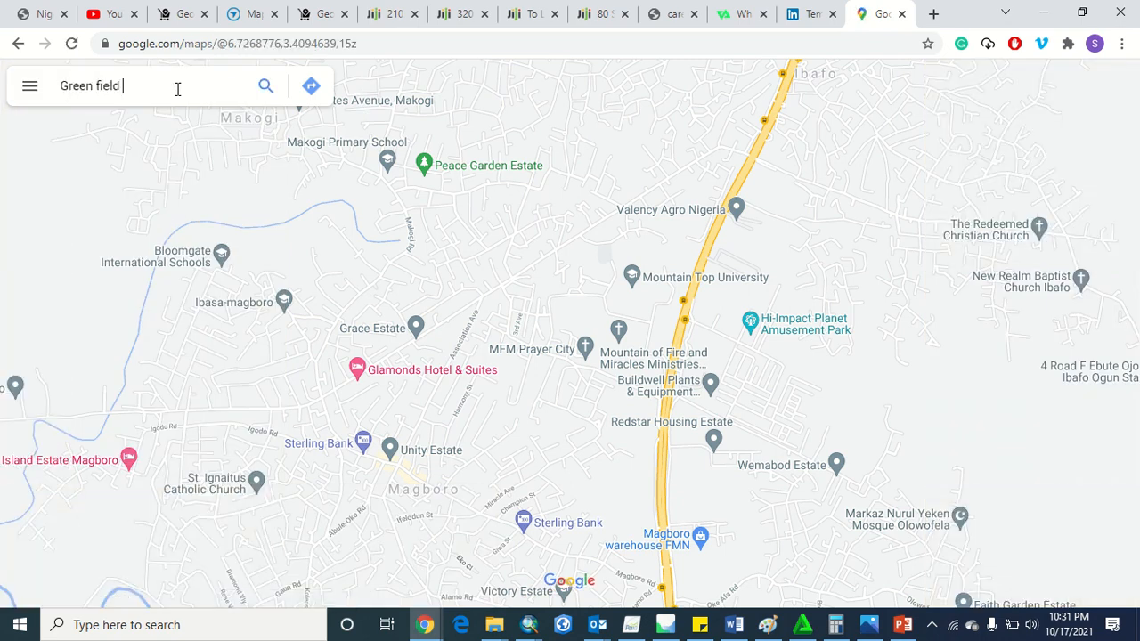
{"action": "type", "text": "estate"}
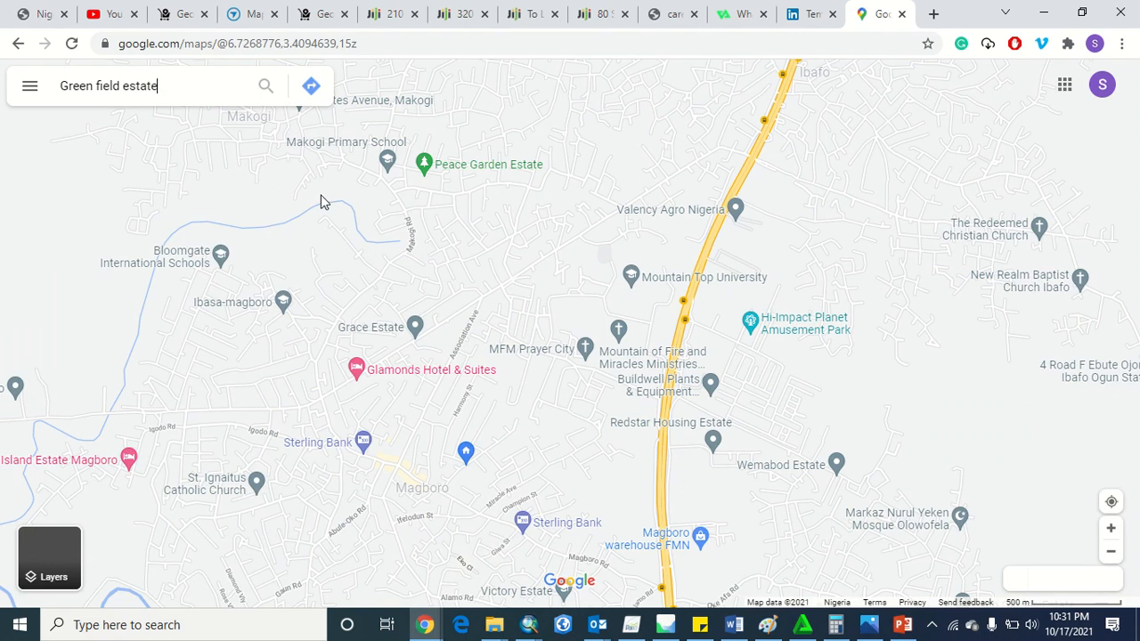
{"action": "key", "text": "Return"}
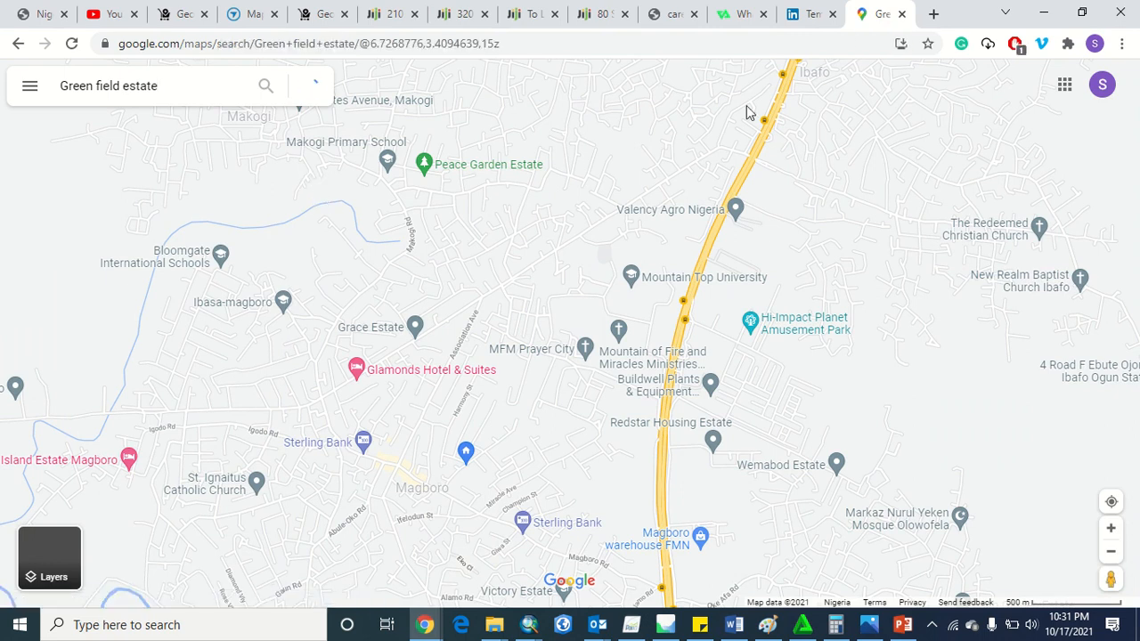
Switch to ArcMap, zoom to the Basemap layer's extent and enlarge the West African coast around Nigeria
{"action": "key", "text": "alt+Tab"}
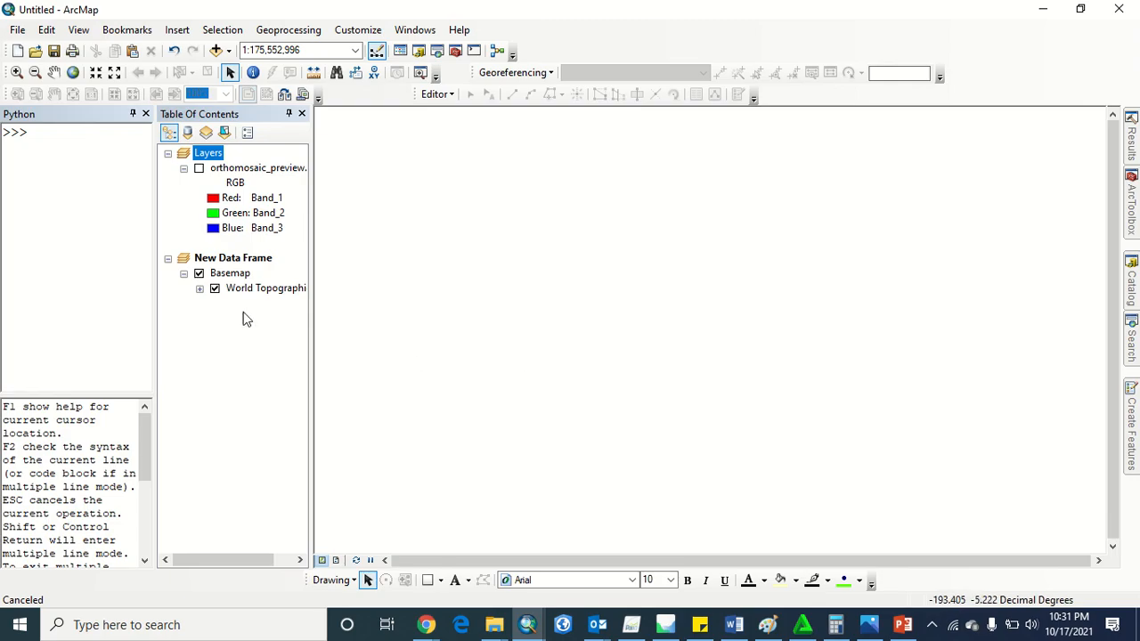
{"action": "right_click", "coordinate": [233, 275]}
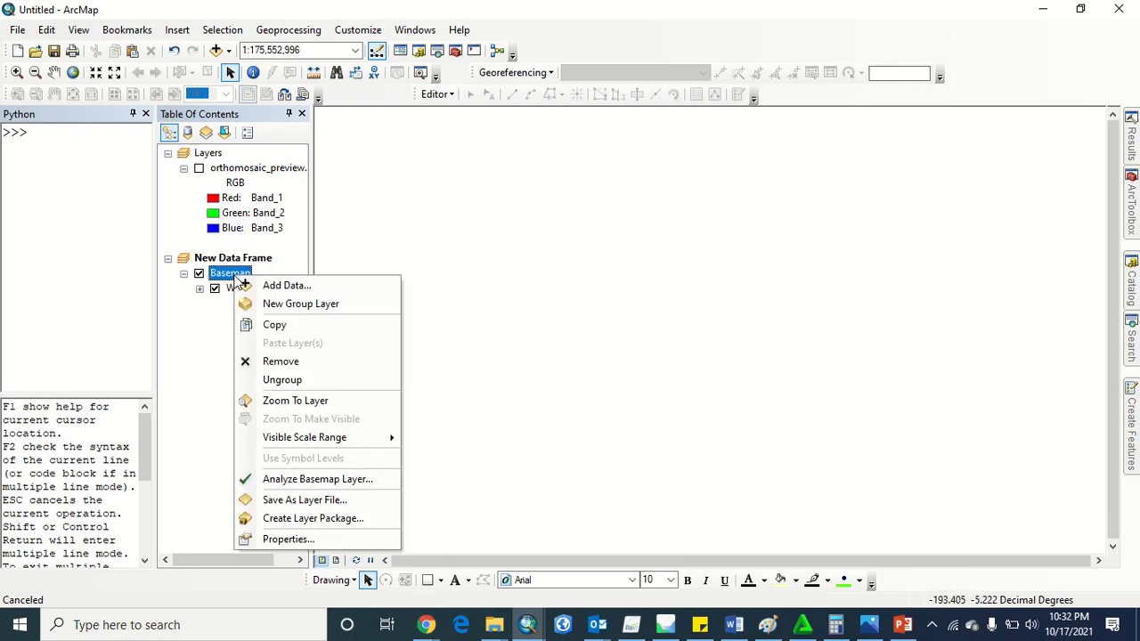
{"action": "left_click", "coordinate": [294, 401]}
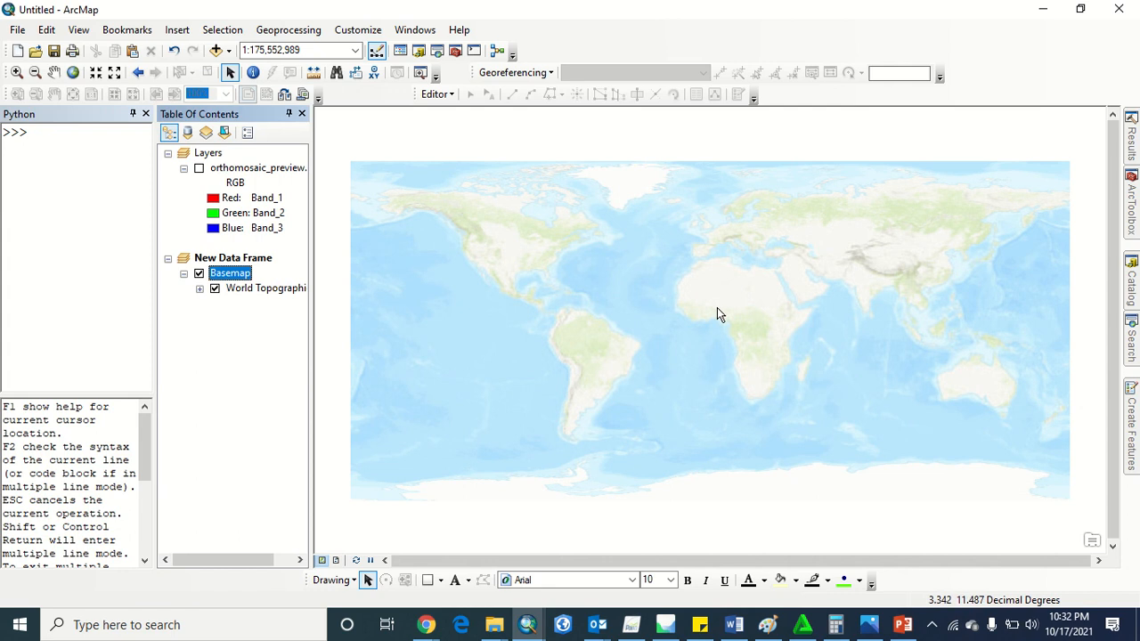
{"action": "scroll", "coordinate": [717, 307], "scroll_direction": "up", "scroll_amount": 1}
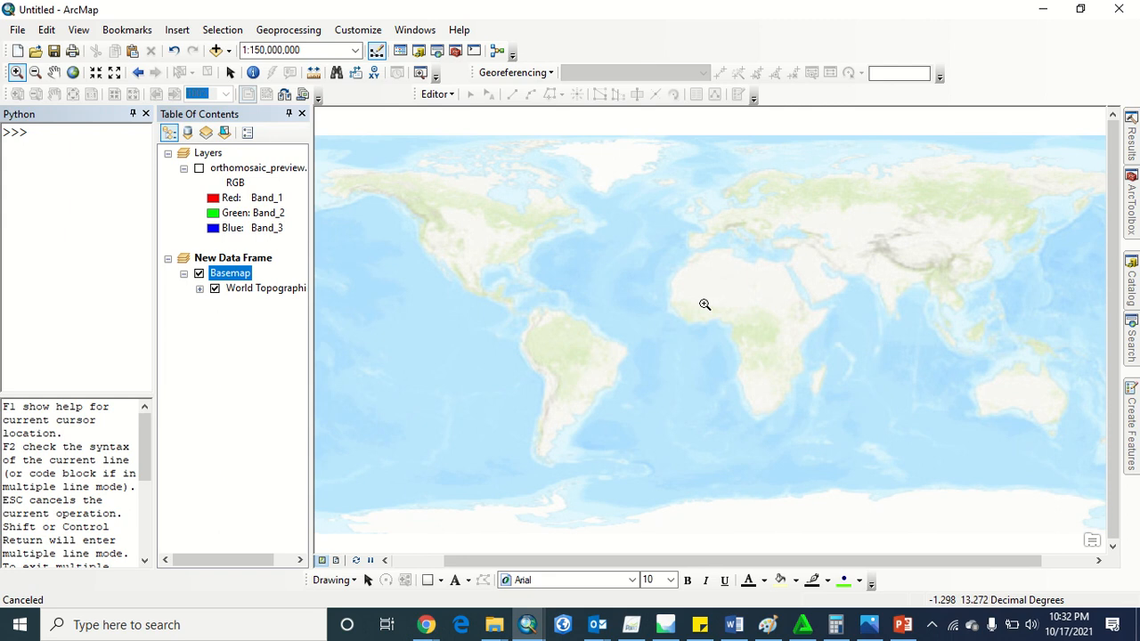
{"action": "left_click_drag", "start_coordinate": [705, 305], "coordinate": [744, 330]}
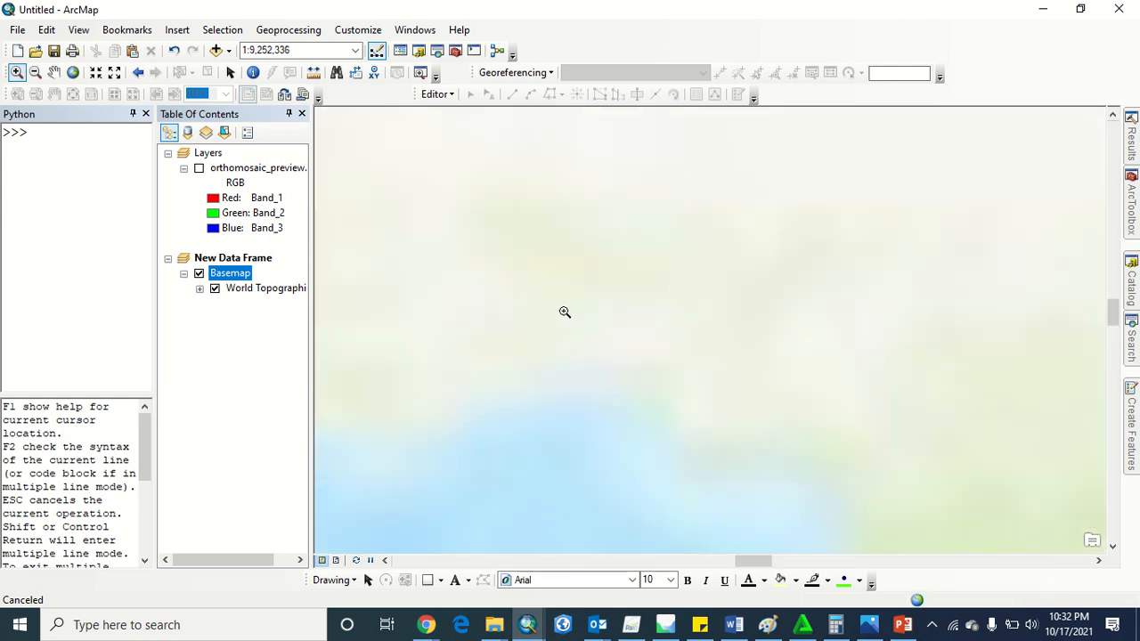
Compare the streets around Greenfield Estate in Google Maps with the orthomosaic_preview.png image in Photos
{"action": "key", "text": "alt+Tab"}
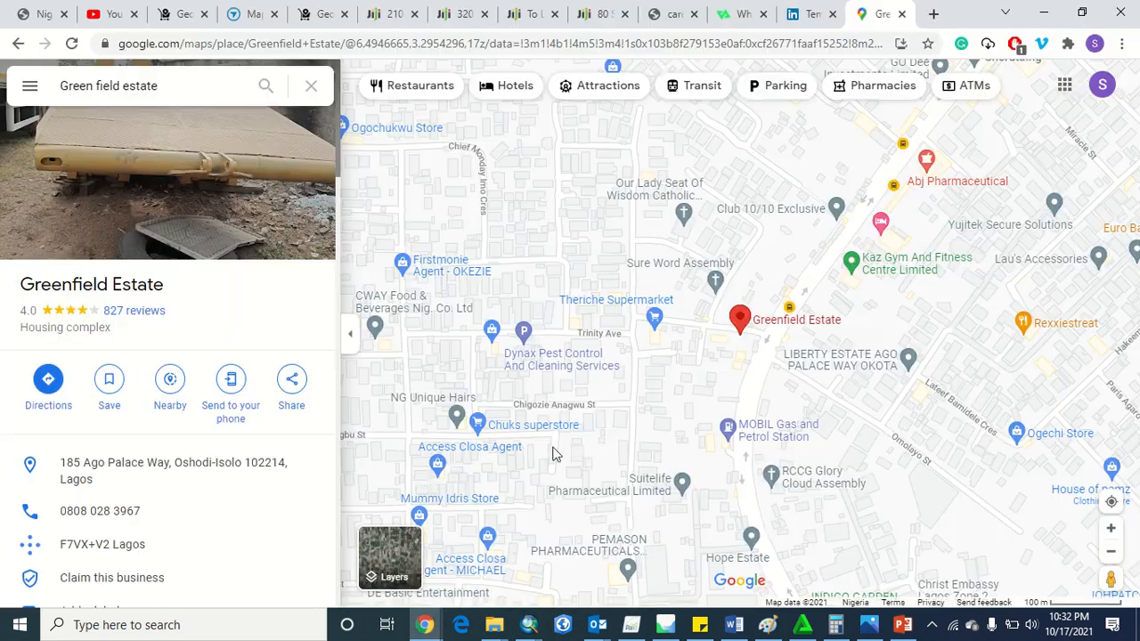
{"action": "scroll", "coordinate": [724, 349], "scroll_direction": "down", "scroll_amount": 2}
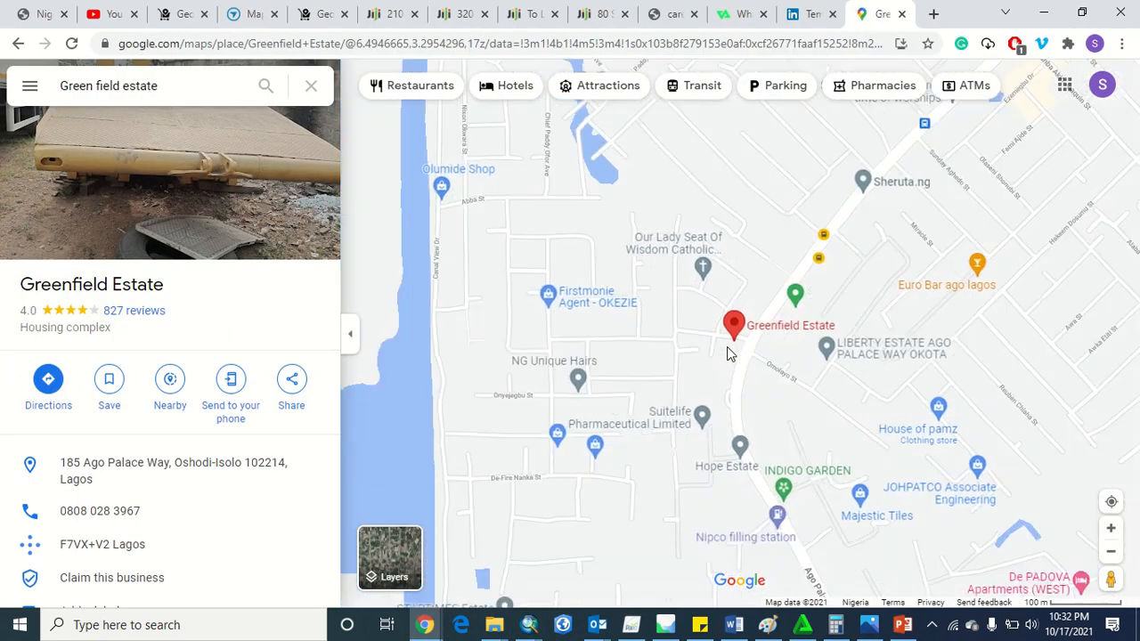
{"action": "left_click_drag", "start_coordinate": [719, 392], "coordinate": [777, 396]}
{"action": "key", "text": "alt+Tab"}
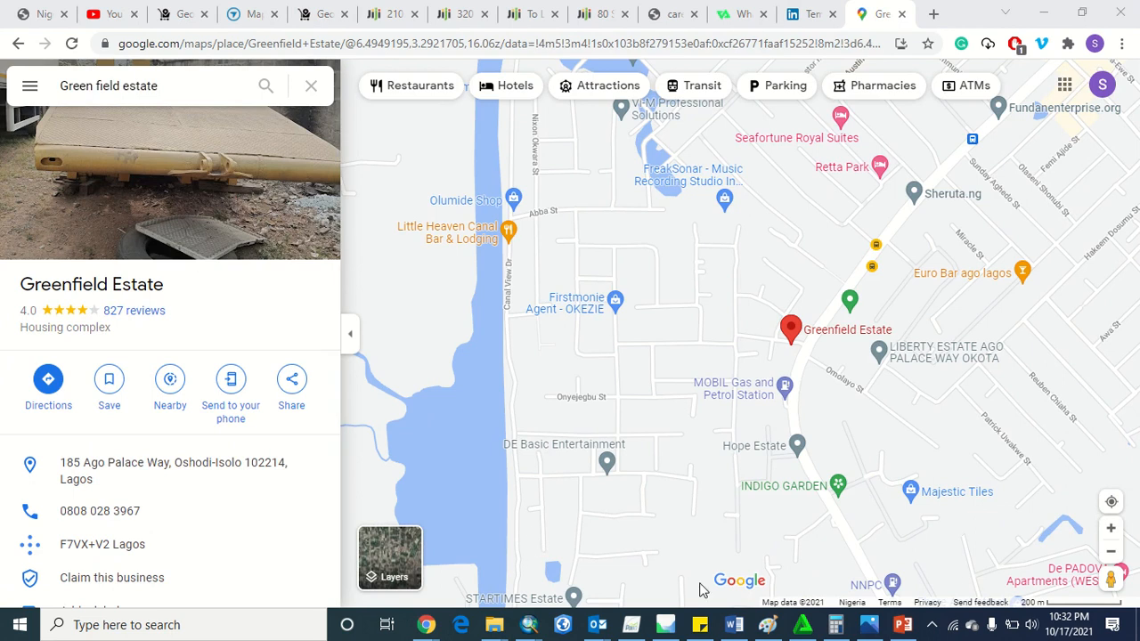
{"action": "left_click", "coordinate": [870, 625]}
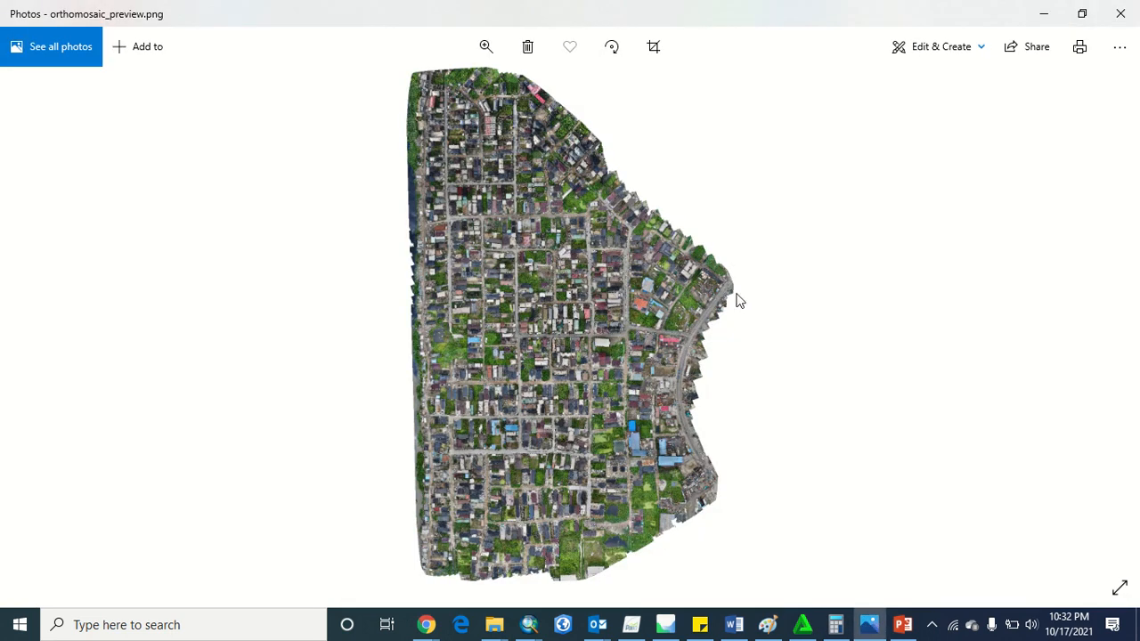
{"action": "key", "text": "alt+Tab"}
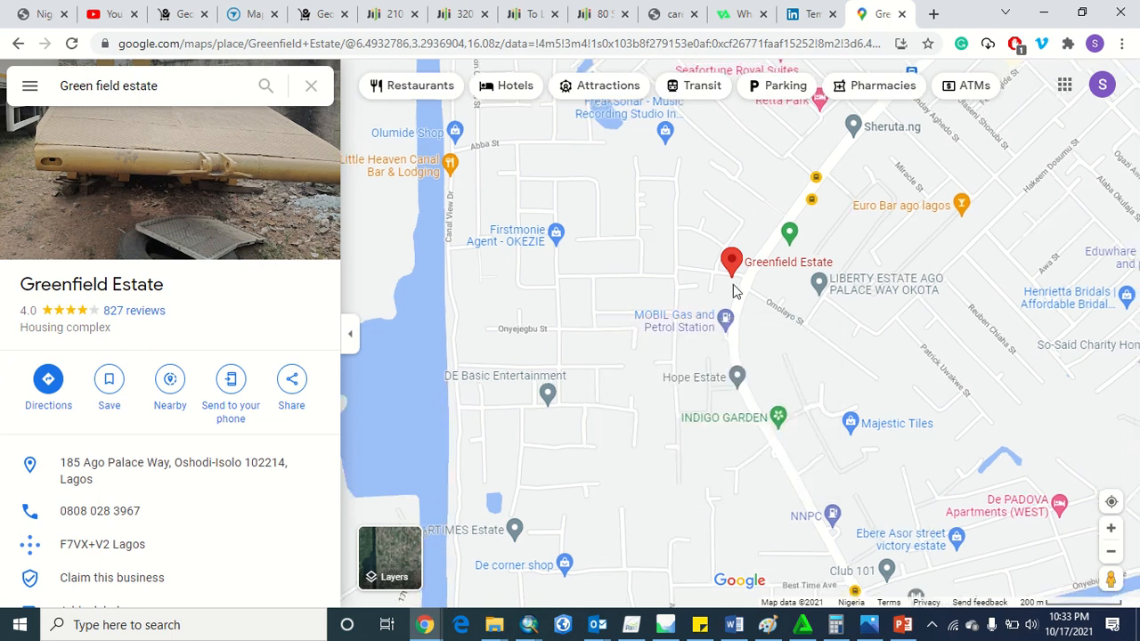
Examine where Greenfield Estate lies within Lagos in Google Maps, and return to the ArcMap basemap
{"action": "scroll", "coordinate": [733, 288], "scroll_direction": "down", "scroll_amount": 3}
{"action": "scroll", "coordinate": [733, 287], "scroll_direction": "down", "scroll_amount": 5}
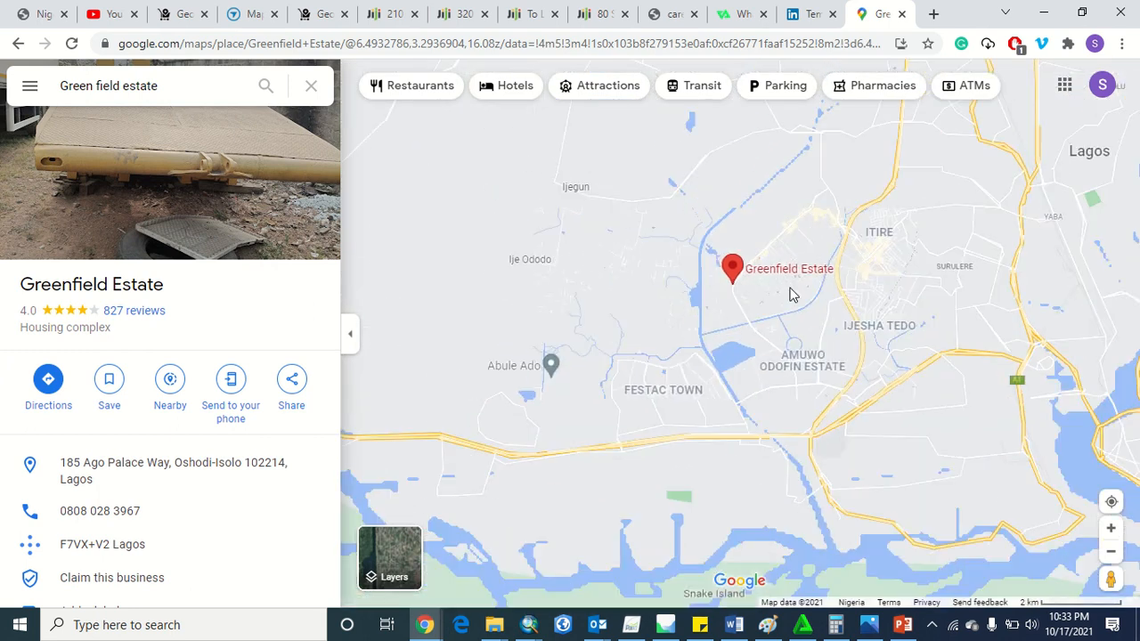
{"action": "scroll", "coordinate": [791, 294], "scroll_direction": "down", "scroll_amount": 1}
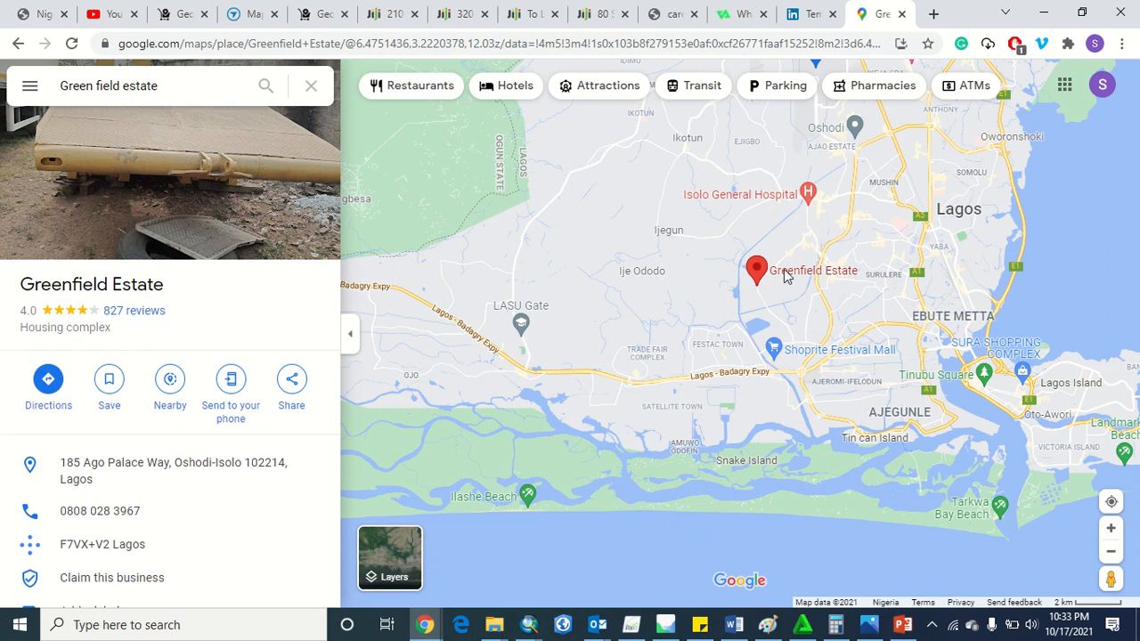
{"action": "key", "text": "alt+Tab"}
{"action": "key", "text": "Tab"}
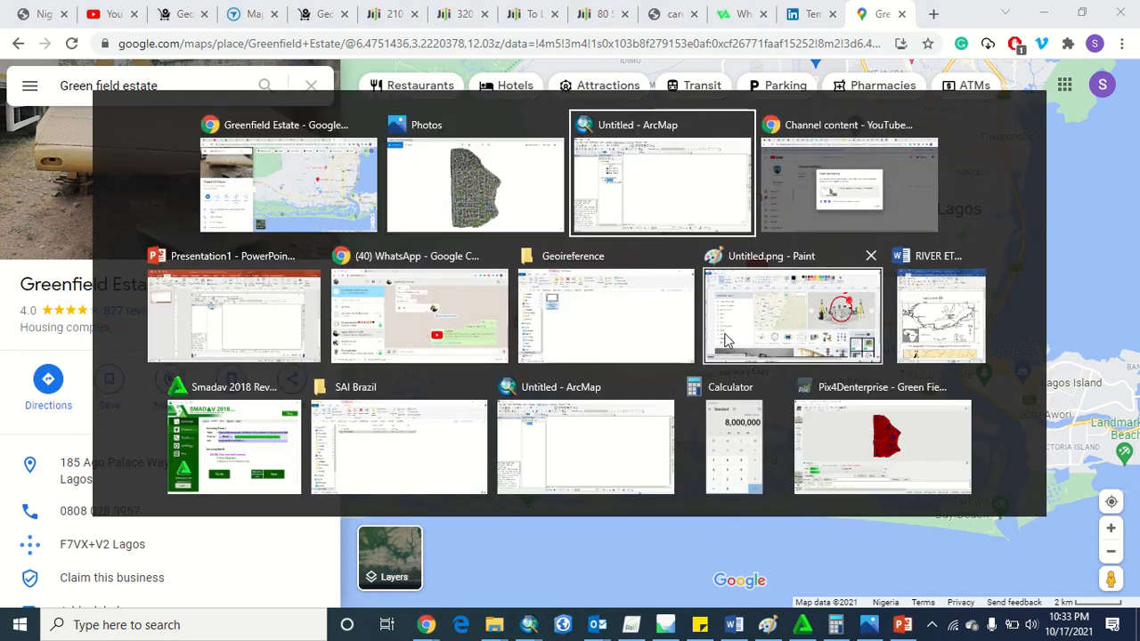
{"action": "key", "text": "Escape"}
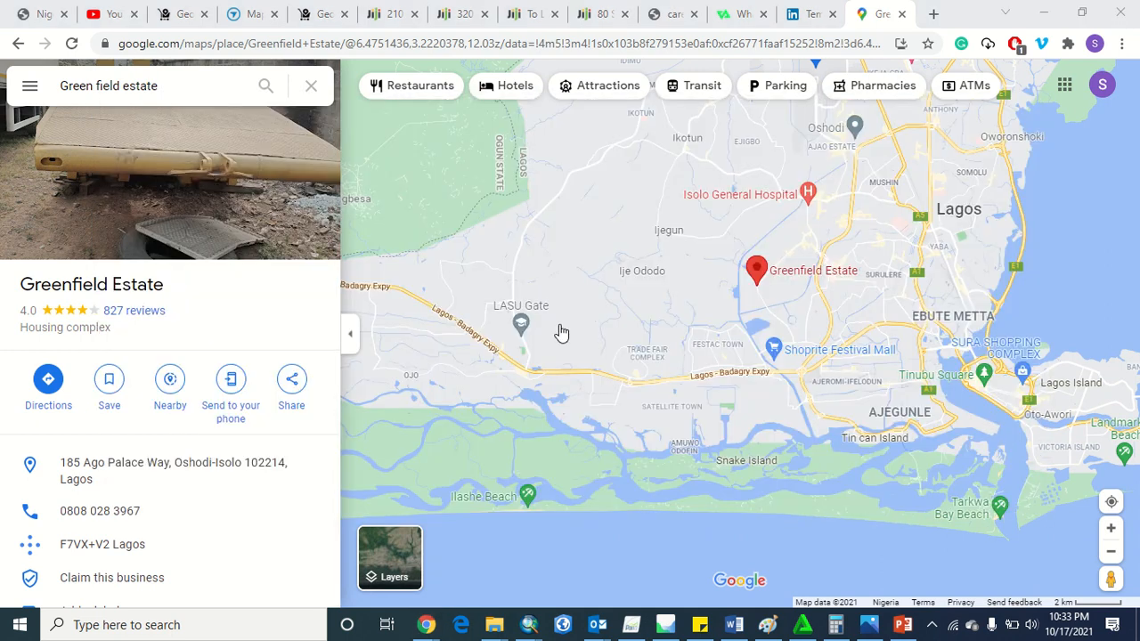
{"action": "key", "text": "alt+Tab"}
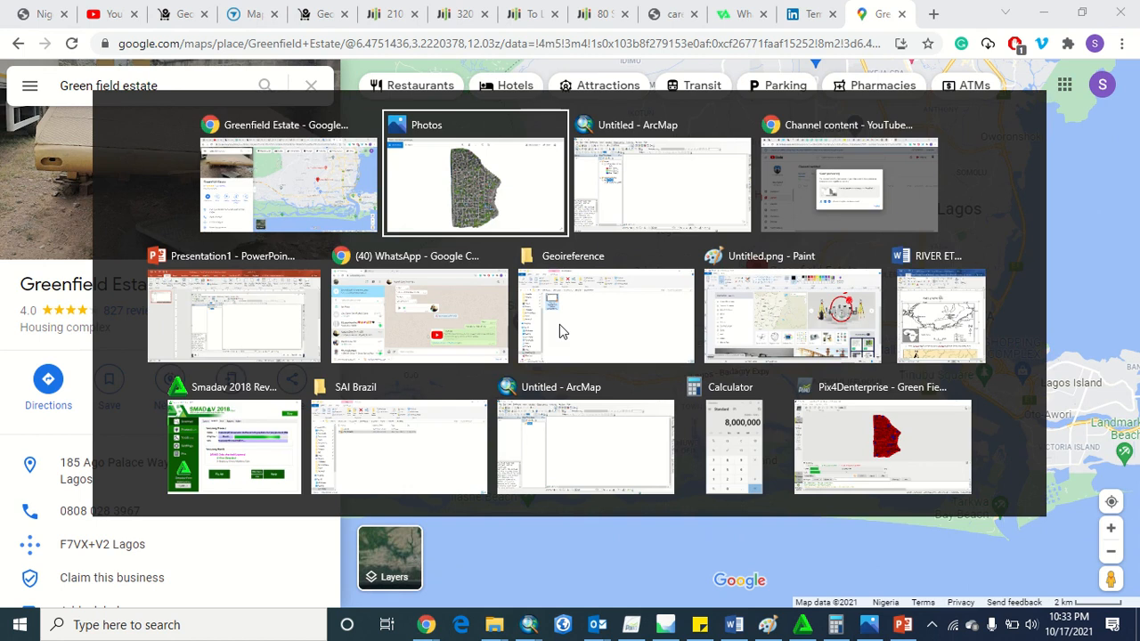
{"action": "key", "text": "Tab"}
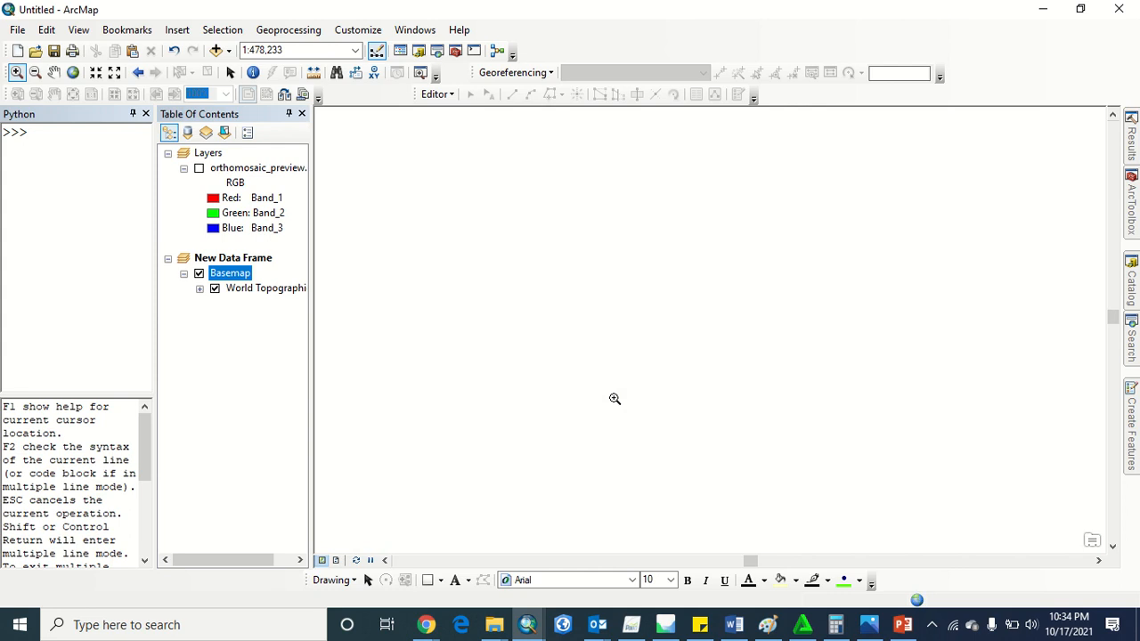
Look up the coordinates of the road junction beside the Greenfield Estate marker in Google Maps, and switch back to ArcMap
{"action": "key", "text": "alt+Tab"}
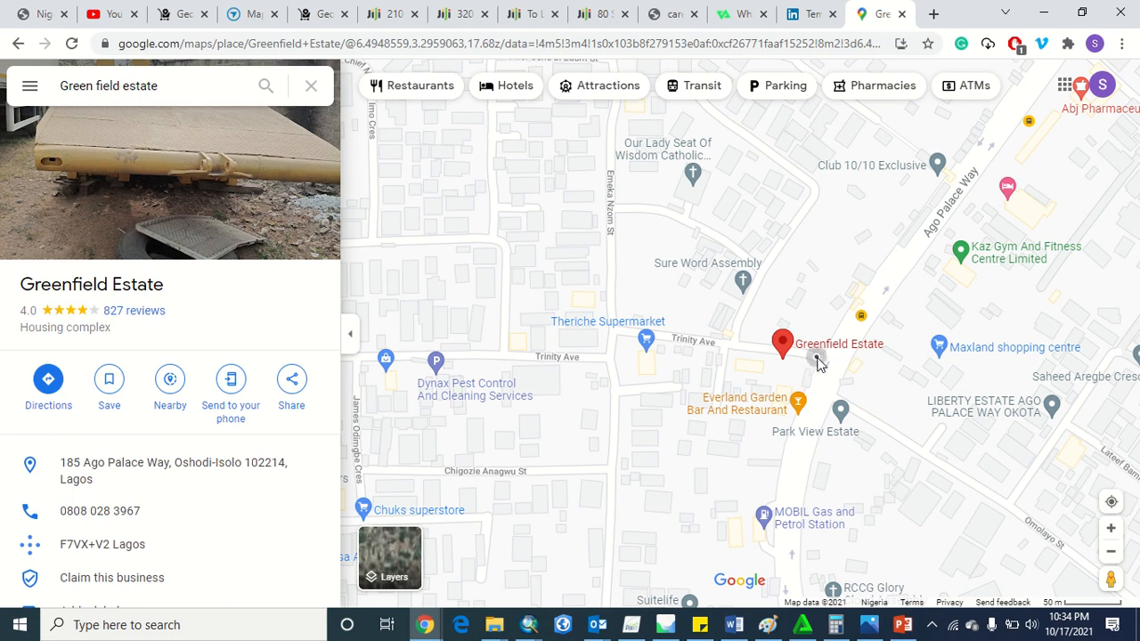
{"action": "left_click", "coordinate": [818, 362]}
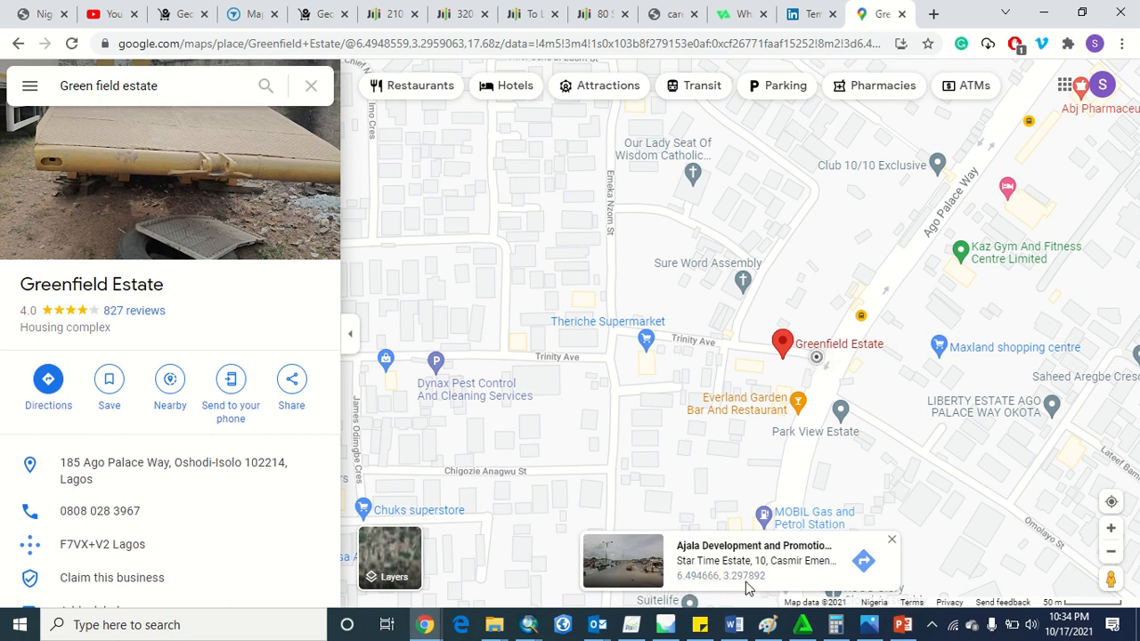
{"action": "key", "text": "alt+Tab"}
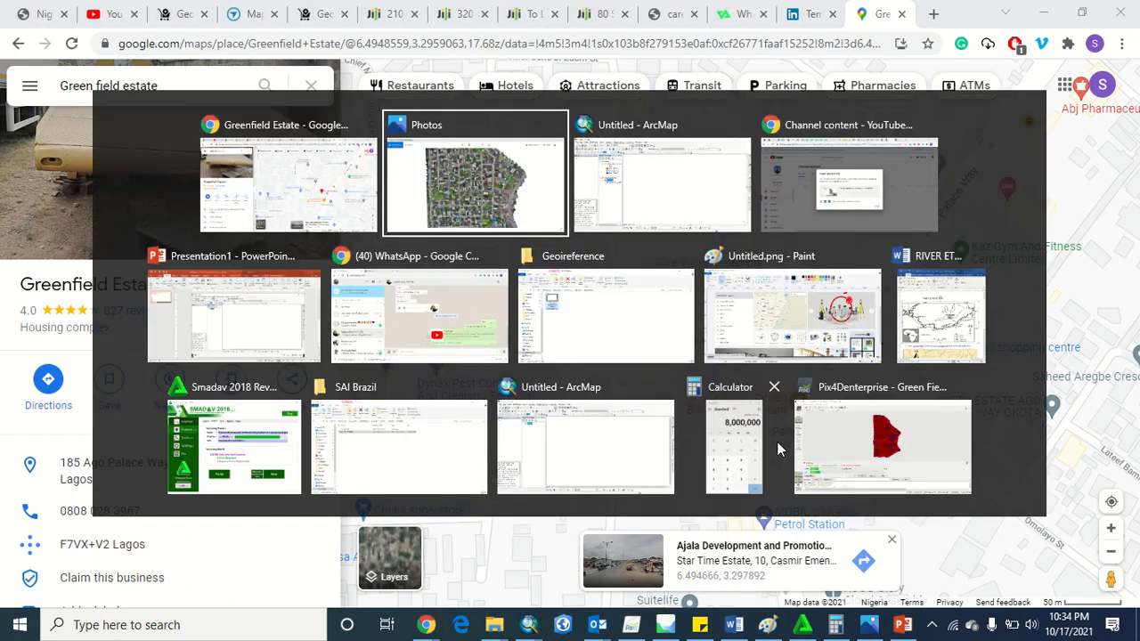
{"action": "left_click", "coordinate": [652, 472]}
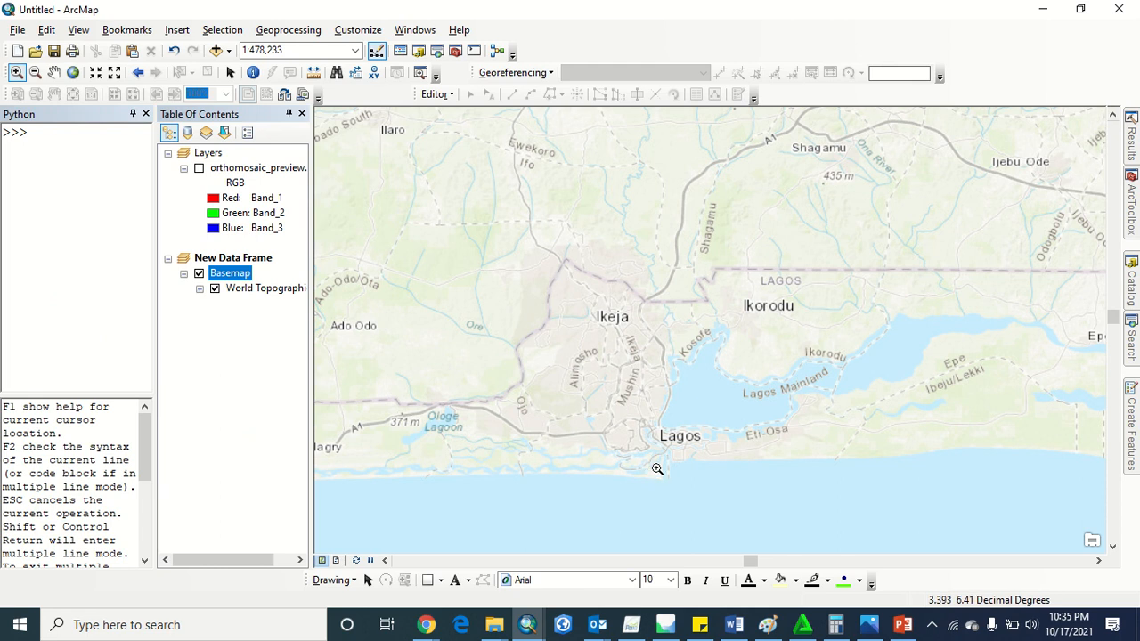
Examine Greenfield Estate's position relative to the Lagos coast and main roads in Google Maps, and bring ArcMap back into view
{"action": "key", "text": "alt+Tab"}
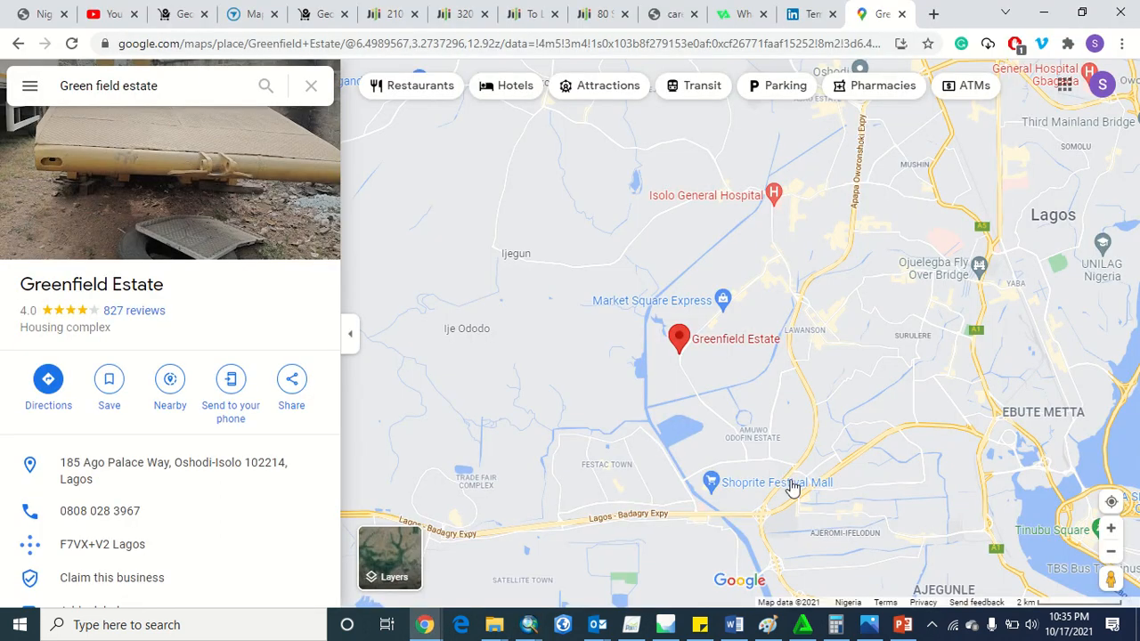
{"action": "scroll", "coordinate": [783, 485], "scroll_direction": "down", "scroll_amount": 3}
{"action": "scroll", "coordinate": [793, 487], "scroll_direction": "up", "scroll_amount": 3}
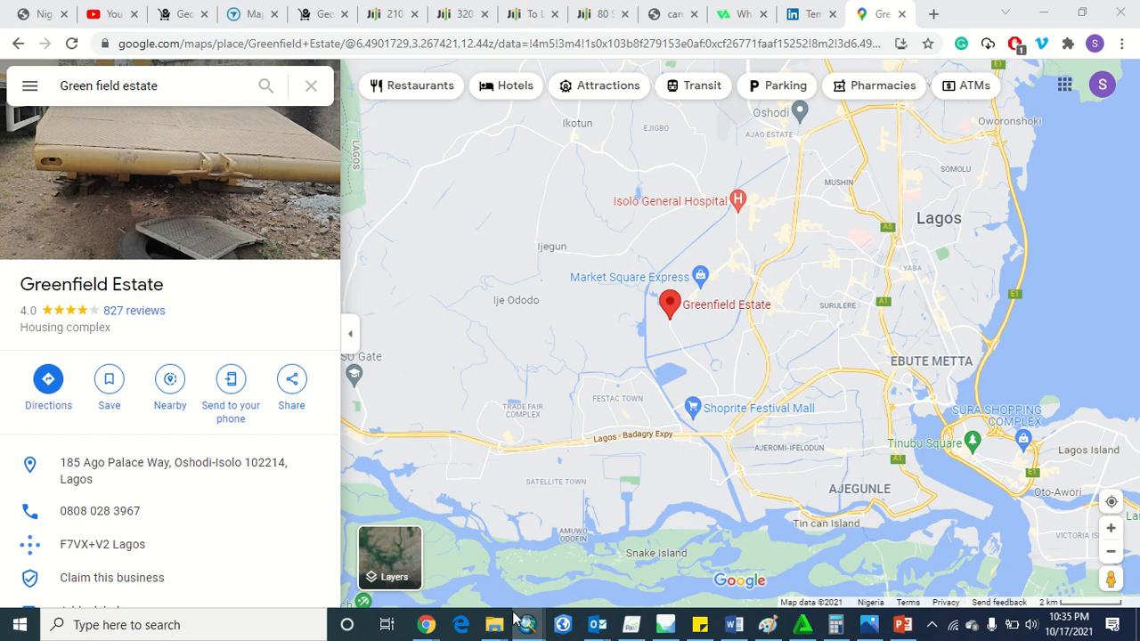
{"action": "mouse_move", "coordinate": [527, 624]}
{"action": "key", "text": "alt+Tab"}
{"action": "key", "text": "alt+Tab"}
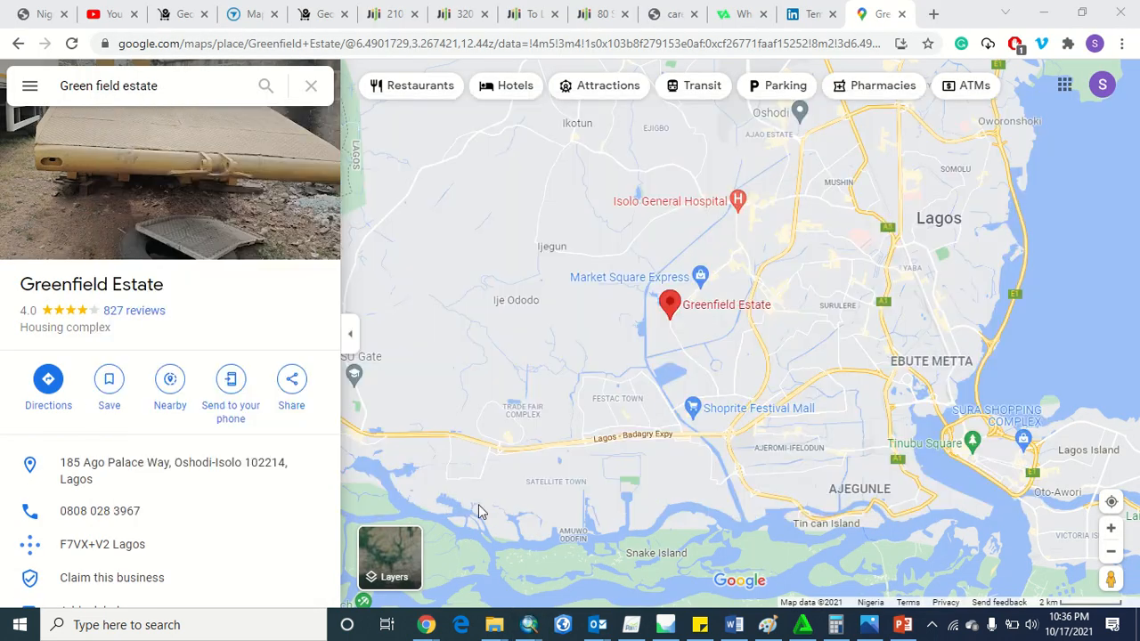
{"action": "left_click", "coordinate": [1044, 12]}
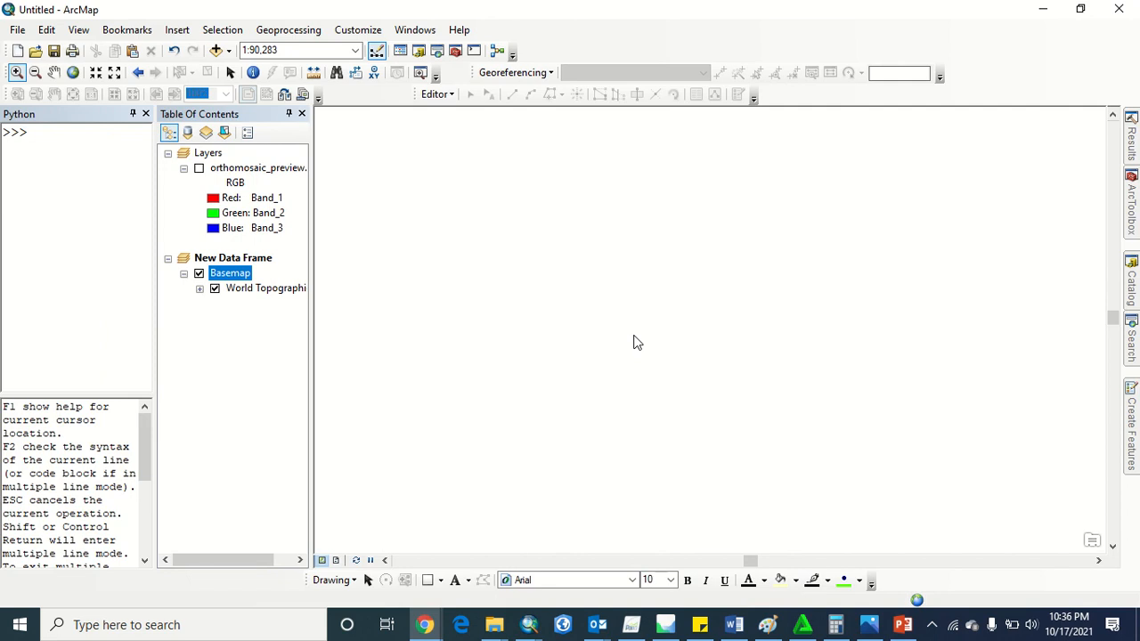
Compare the waterway and road layout around Greenfield Estate between Google Maps and the enlarged ArcMap basemap
{"action": "key", "text": "alt+Tab"}
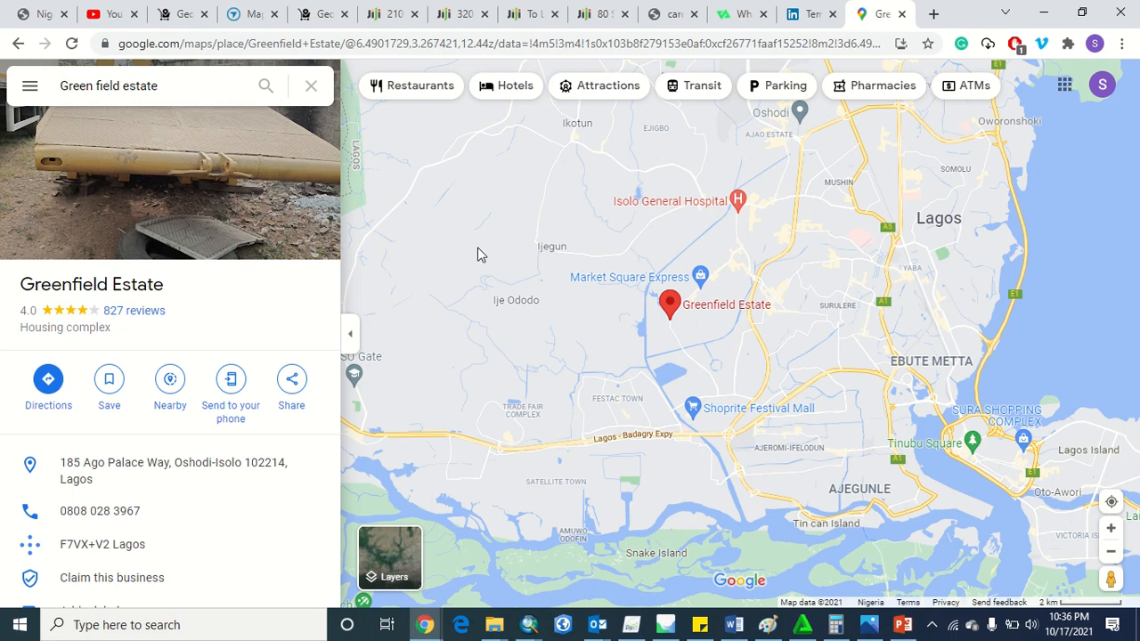
{"action": "key", "text": "alt+Tab"}
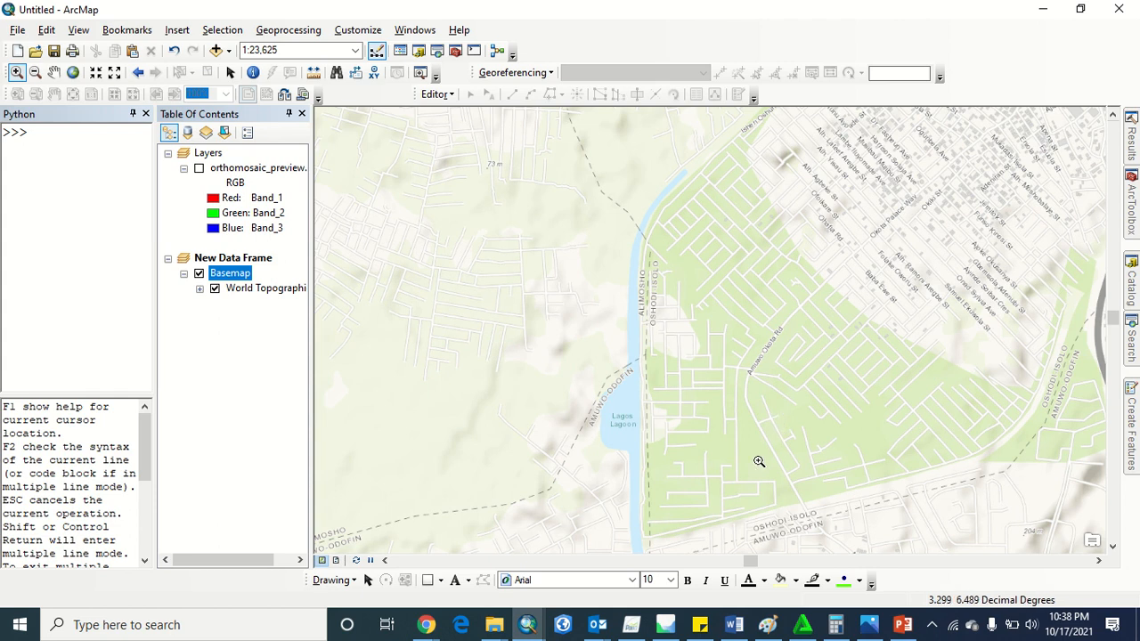
{"action": "key", "text": "alt+Tab"}
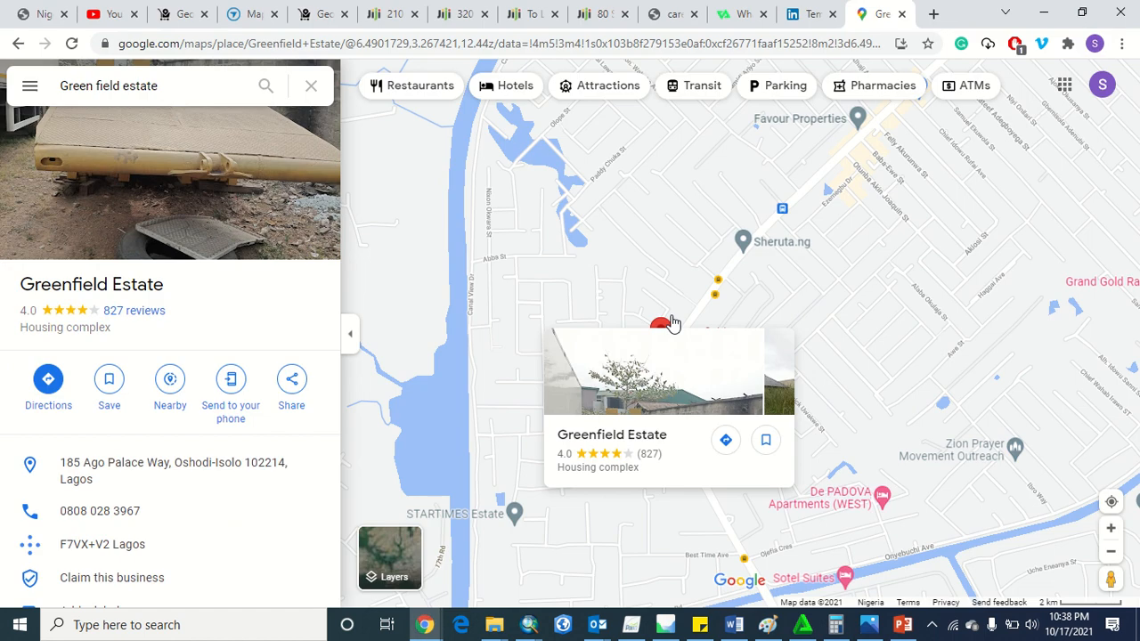
Compare the road beside Greenfield Estate in Google Maps with the Amuwo Okota Rd bend on the ArcMap basemap
{"action": "scroll", "coordinate": [732, 414], "scroll_direction": "up", "scroll_amount": 5}
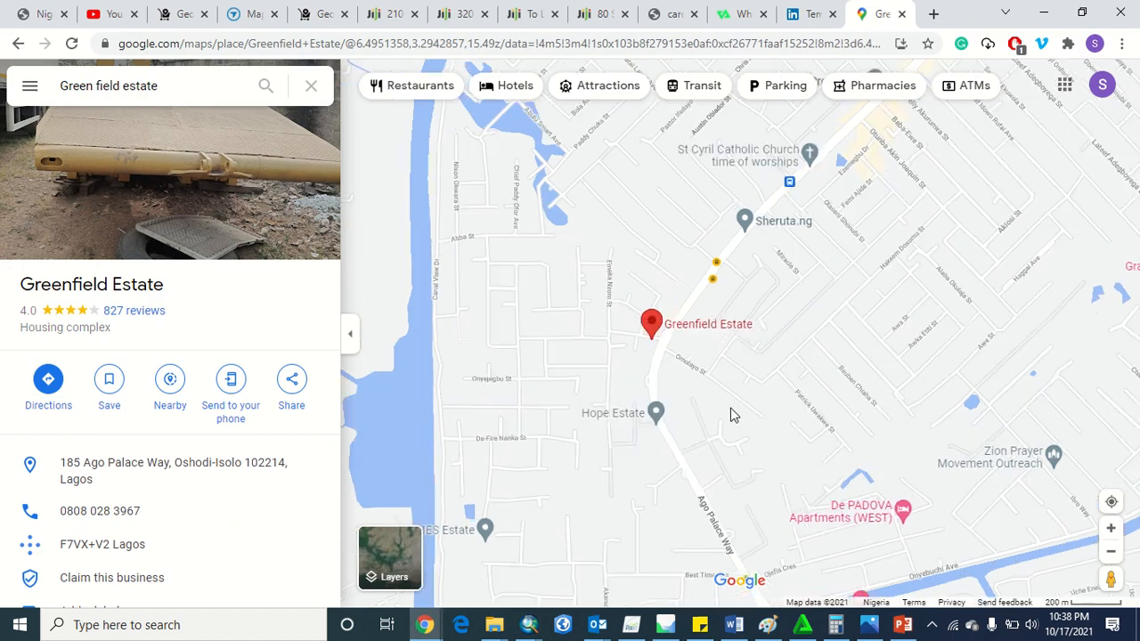
{"action": "key", "text": "alt+Tab"}
{"action": "key", "text": "alt+Tab"}
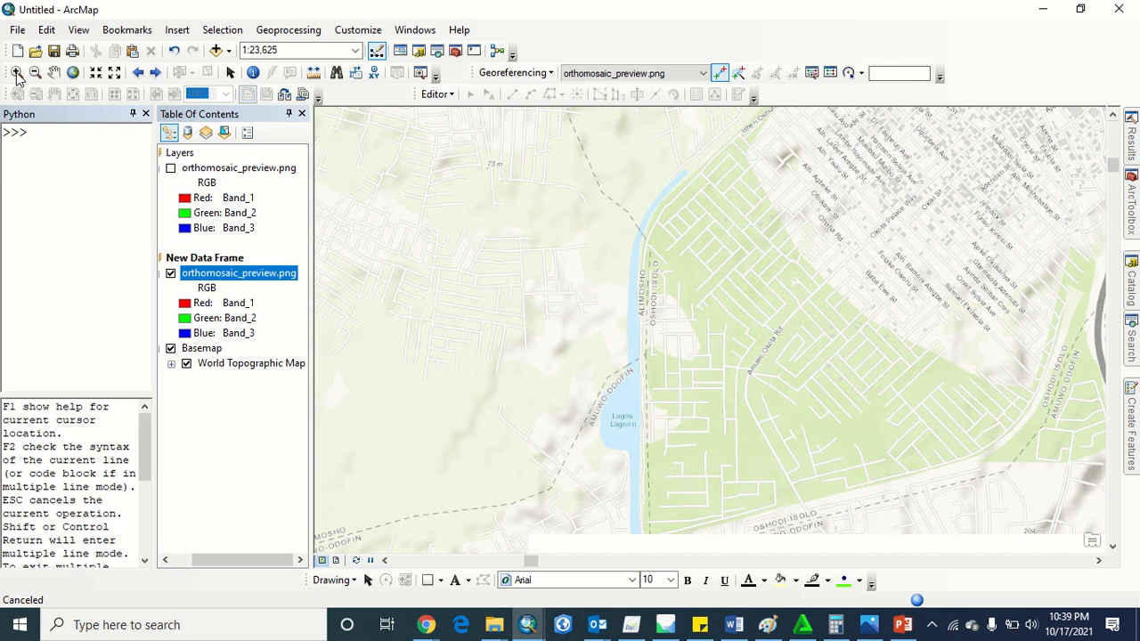
{"action": "left_click", "coordinate": [17, 73]}
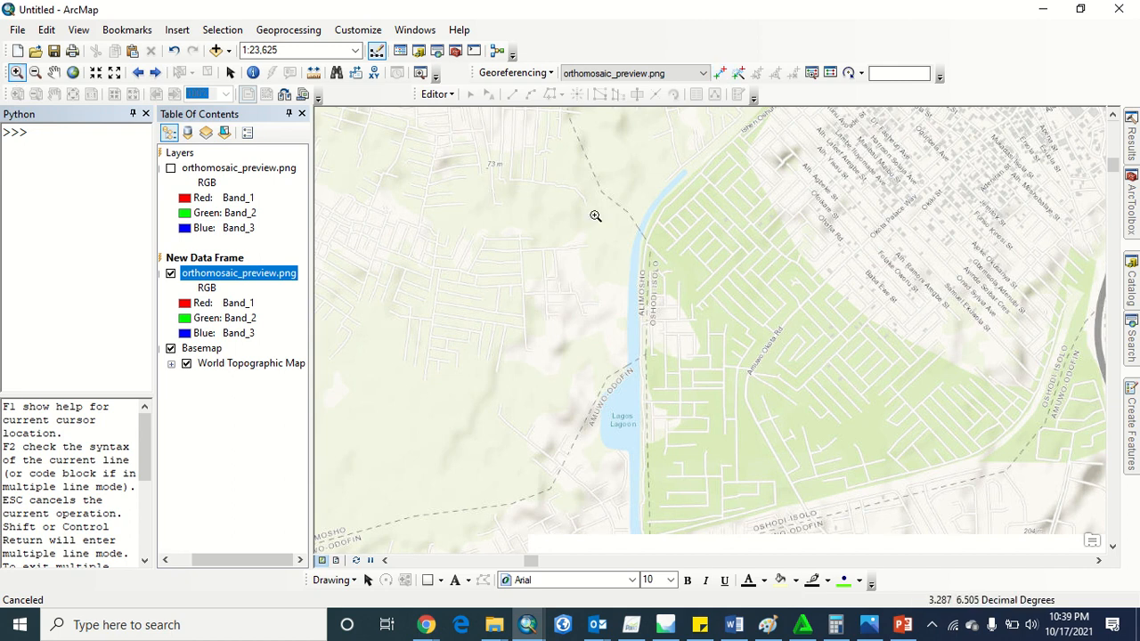
{"action": "left_click_drag", "start_coordinate": [596, 215], "coordinate": [827, 508]}
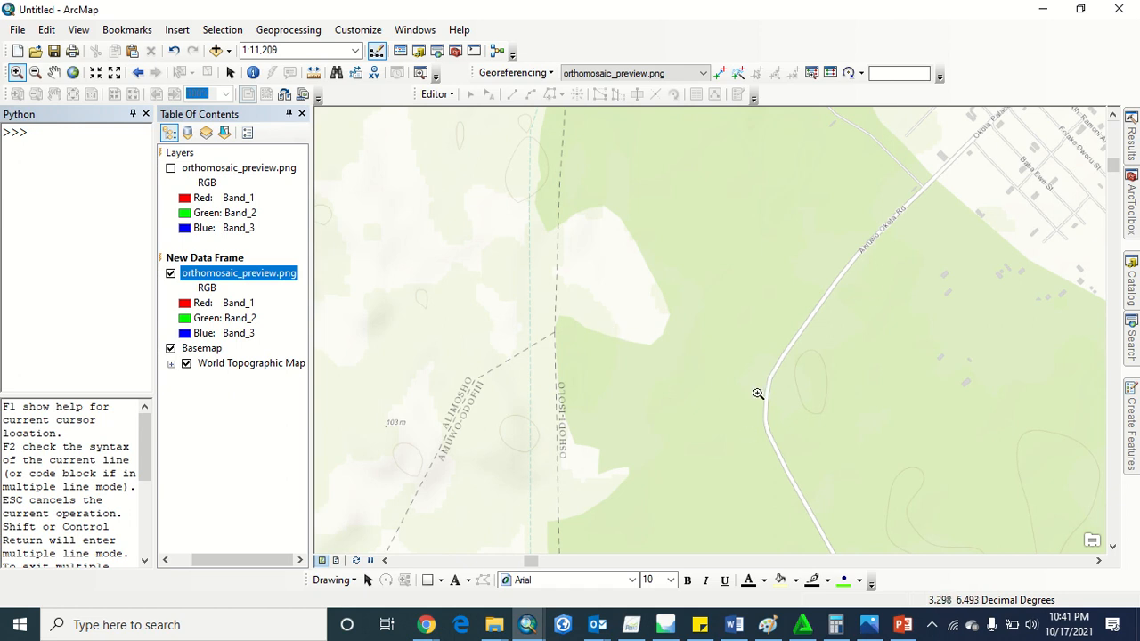
{"action": "left_click", "coordinate": [137, 72]}
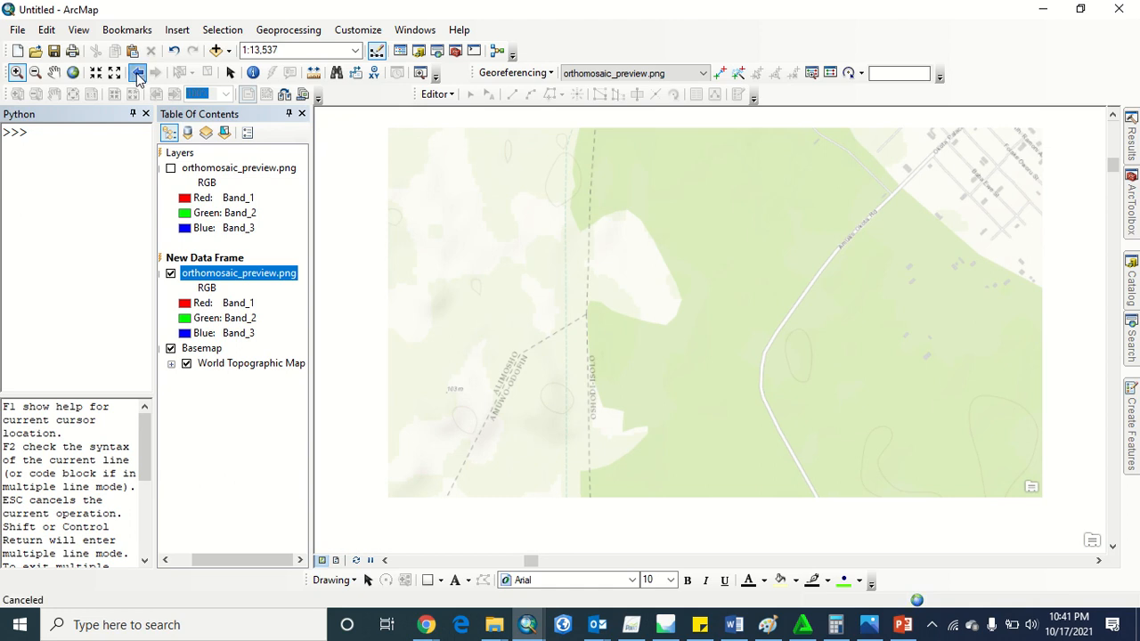
{"action": "left_click", "coordinate": [136, 73]}
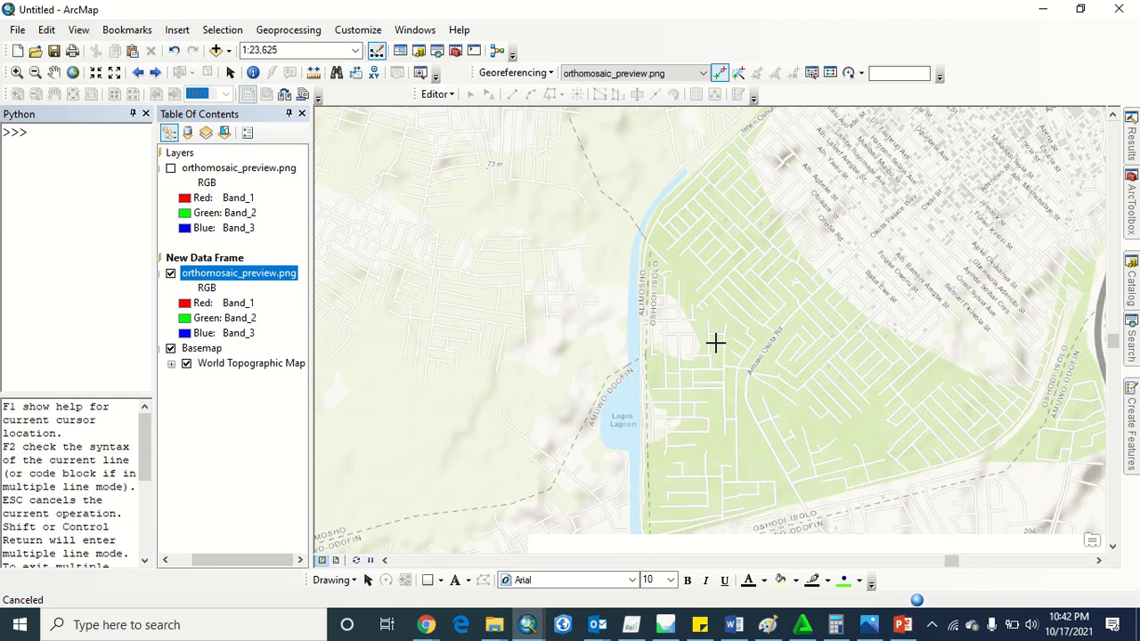
Link the first orthomosaic control point to the Amuwo Okota Rd bend on the basemap
{"action": "left_click", "coordinate": [751, 369]}
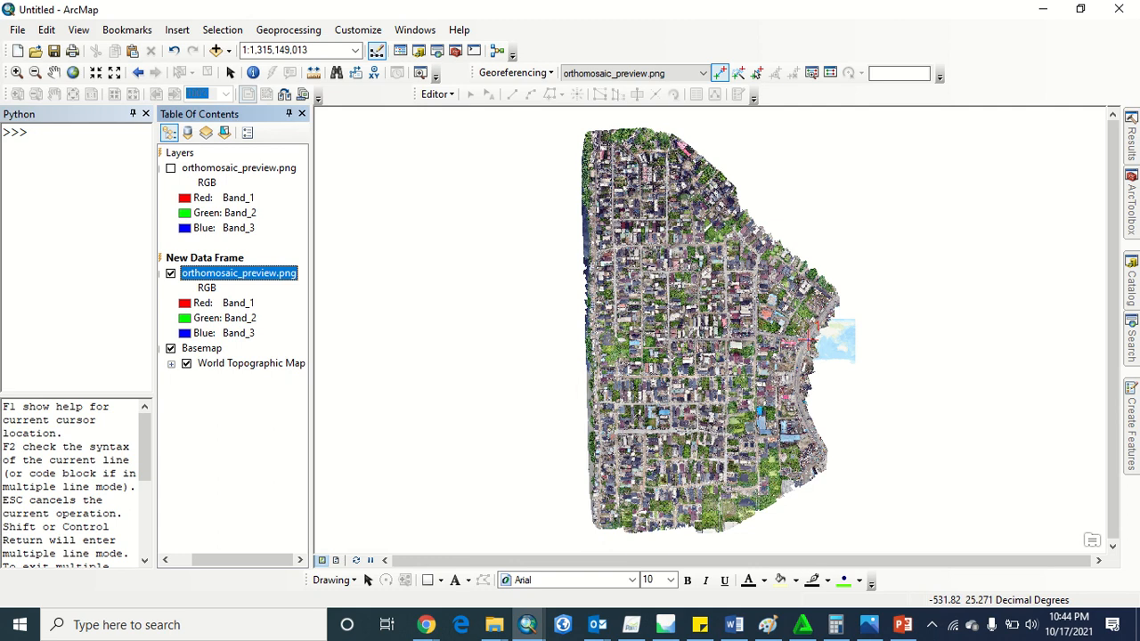
{"action": "key", "text": "alt+Tab"}
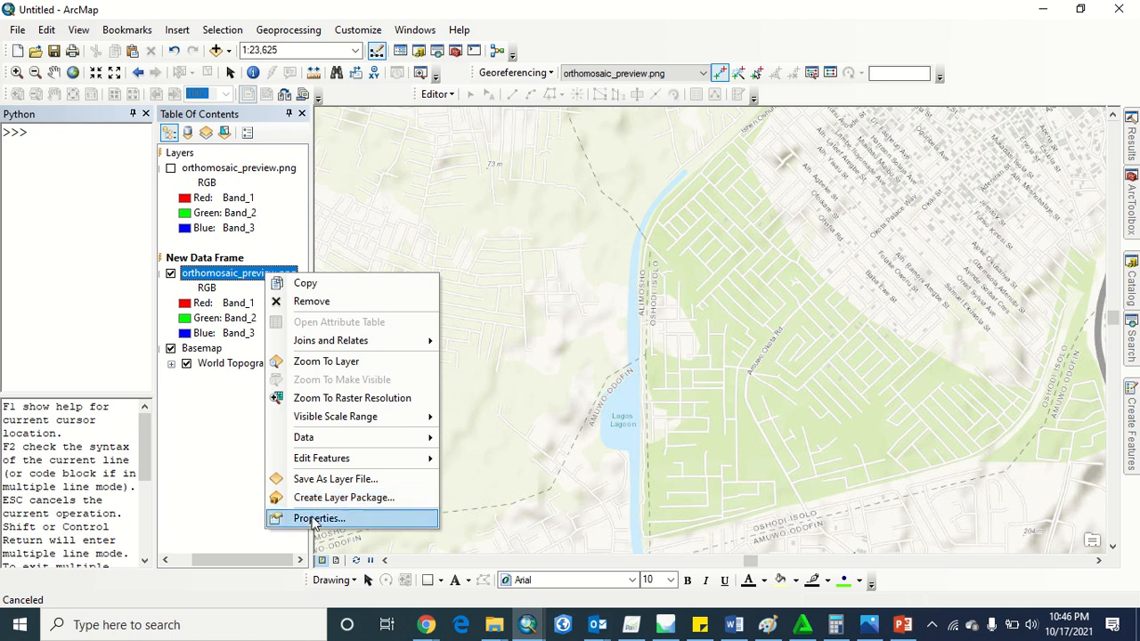
Compare the orthomosaic_preview.png layer with the basemap at 50% transparency, and set its transparency back to 0%
{"action": "left_click", "coordinate": [314, 517]}
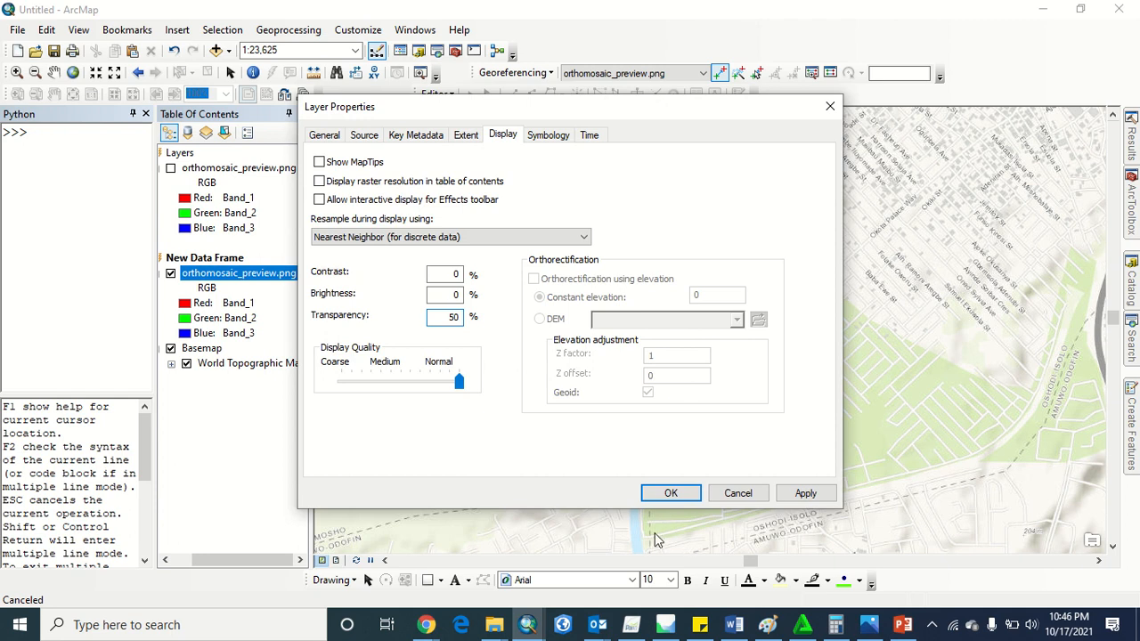
{"action": "key", "text": "Return"}
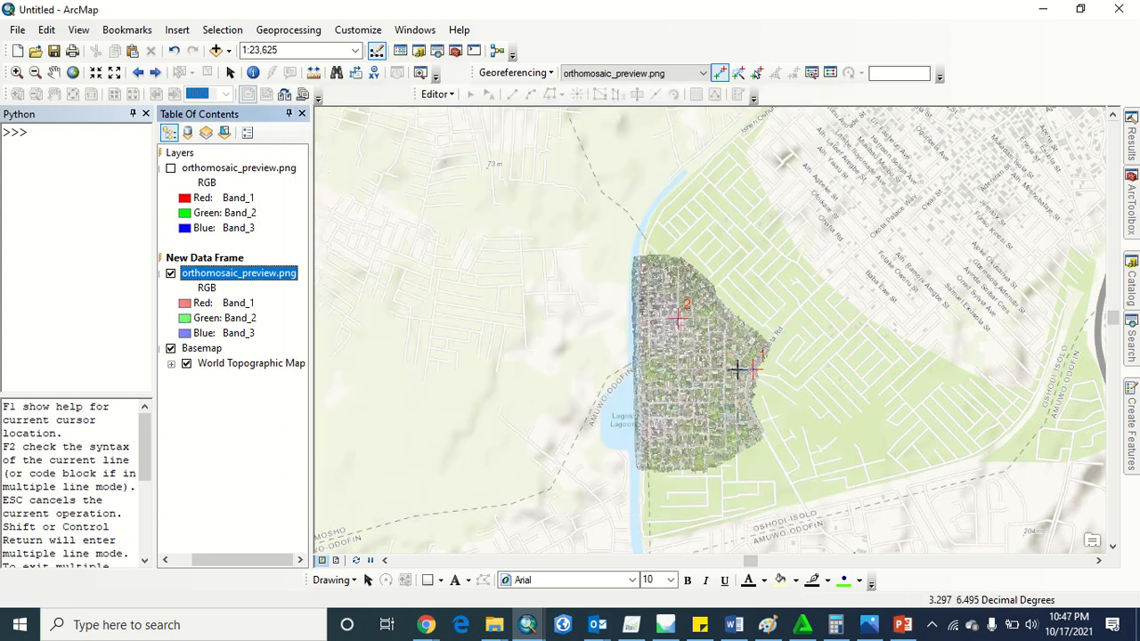
{"action": "left_click", "coordinate": [171, 273]}
{"action": "left_click", "coordinate": [171, 274]}
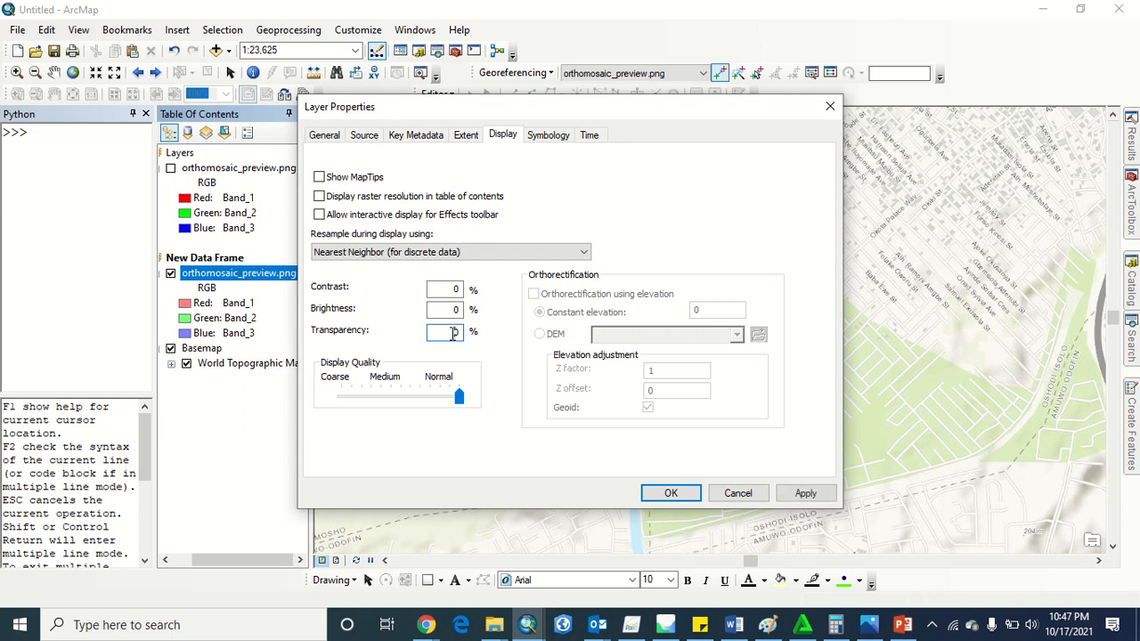
{"action": "key", "text": "Return"}
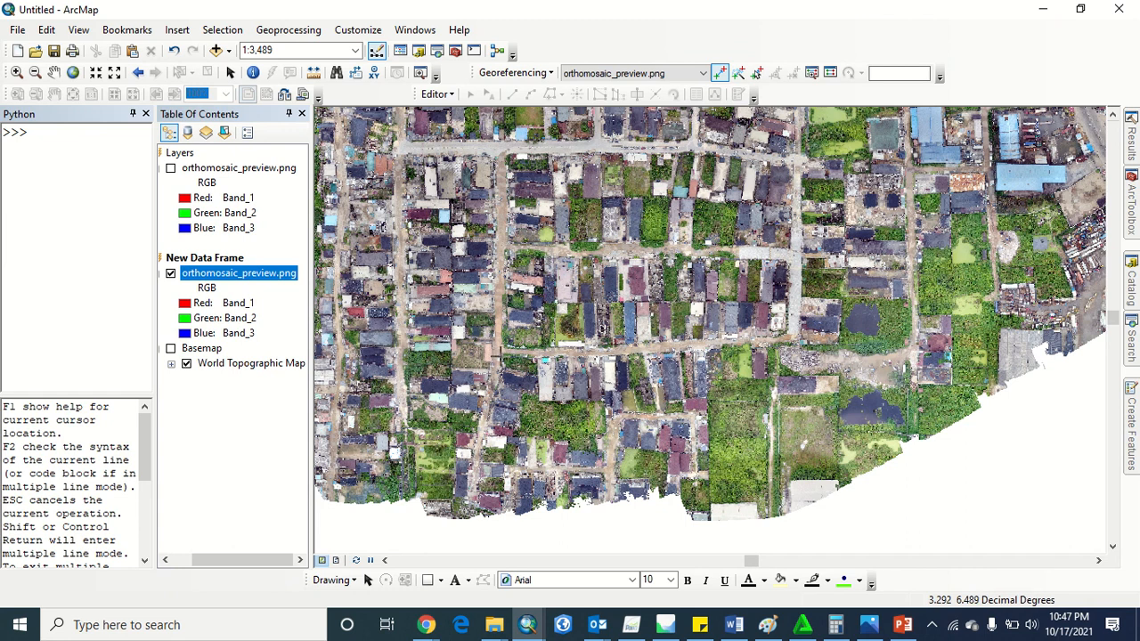
Place another control point at a road junction in the southern part of the orthomosaic, and hide the Basemap layer
{"action": "left_click", "coordinate": [498, 350]}
{"action": "left_click", "coordinate": [138, 73]}
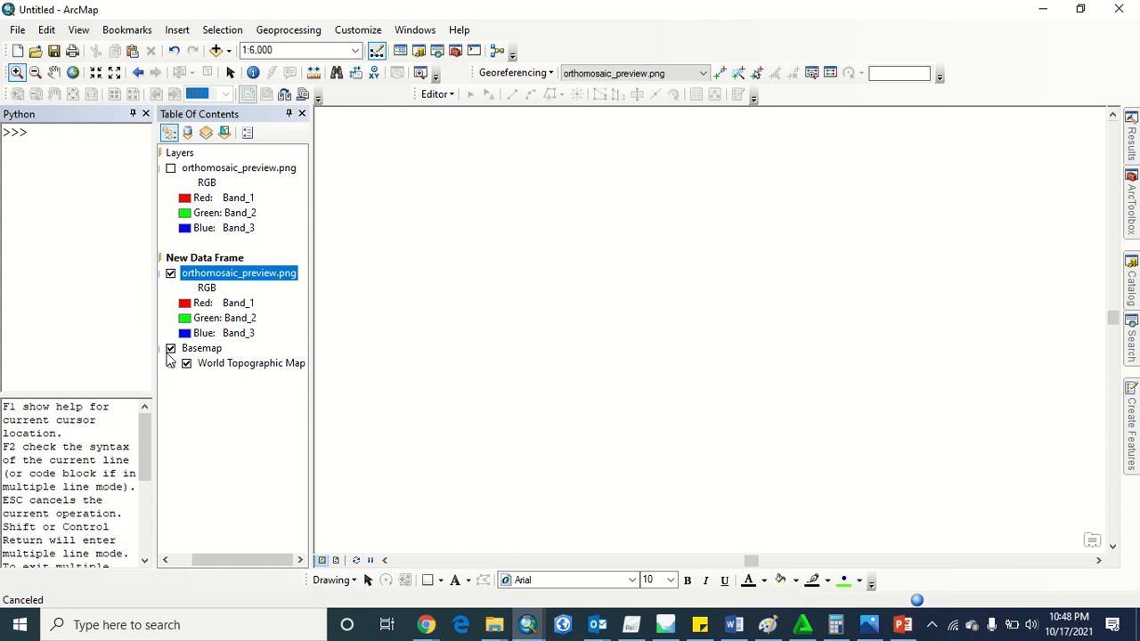
{"action": "left_click", "coordinate": [170, 349]}
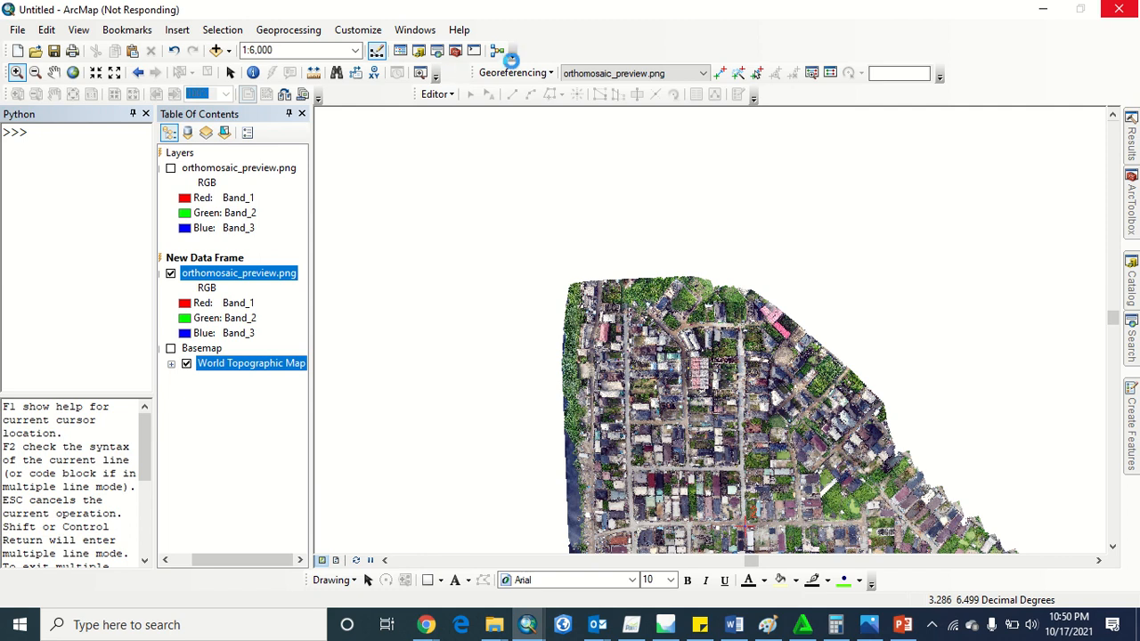
Update the georeferencing of orthomosaic_preview.png in New Data Frame
{"action": "left_click", "coordinate": [217, 274]}
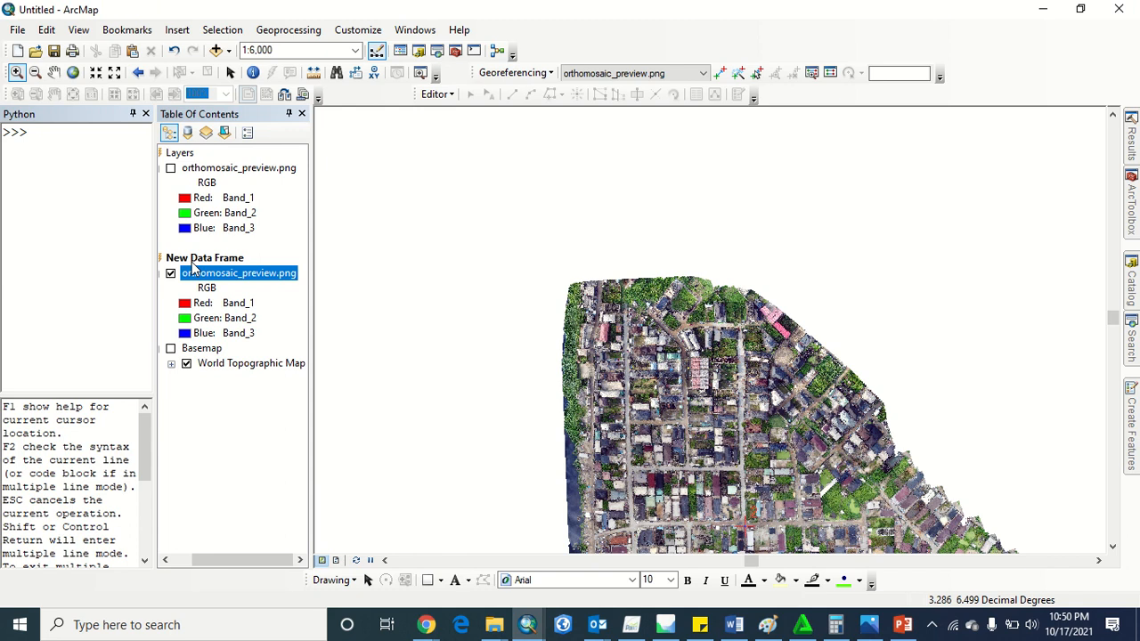
{"action": "left_click", "coordinate": [512, 72]}
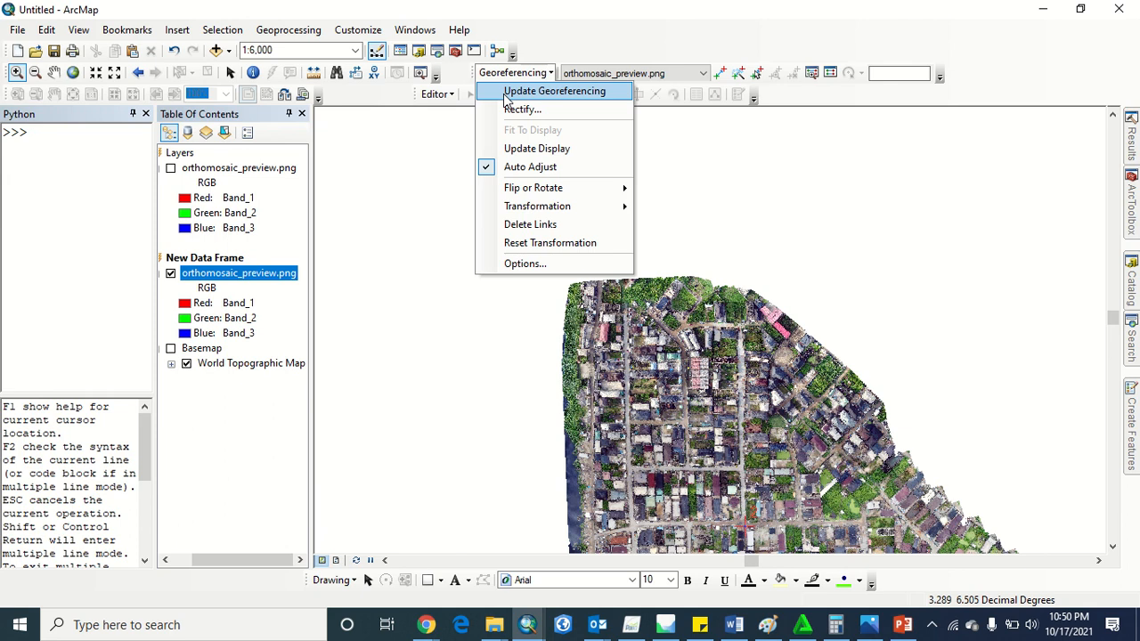
{"action": "scroll", "coordinate": [624, 429], "scroll_direction": "up", "scroll_amount": 1}
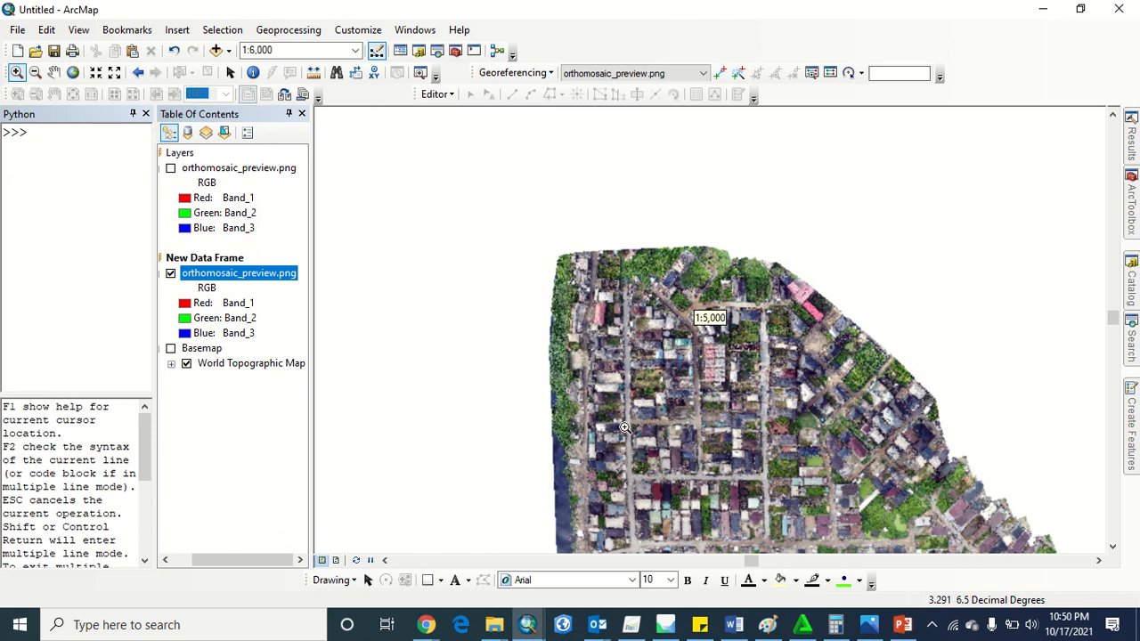
{"action": "scroll", "coordinate": [624, 428], "scroll_direction": "up", "scroll_amount": 2}
Switch to File Explorer and browse to the GIS folder on Local Disk (C:)
{"action": "key", "text": "alt+Tab"}
{"action": "key", "text": "Tab"}
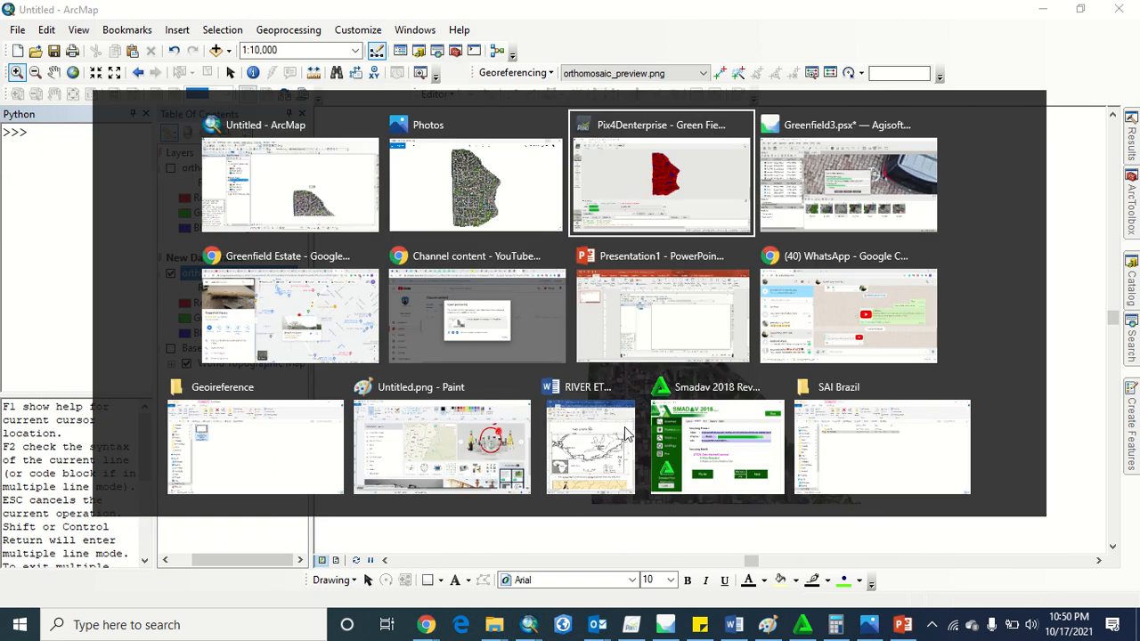
{"action": "key", "text": "Tab"}
{"action": "key", "text": "Tab"}
{"action": "key", "text": "Tab"}
{"action": "key", "text": "Tab"}
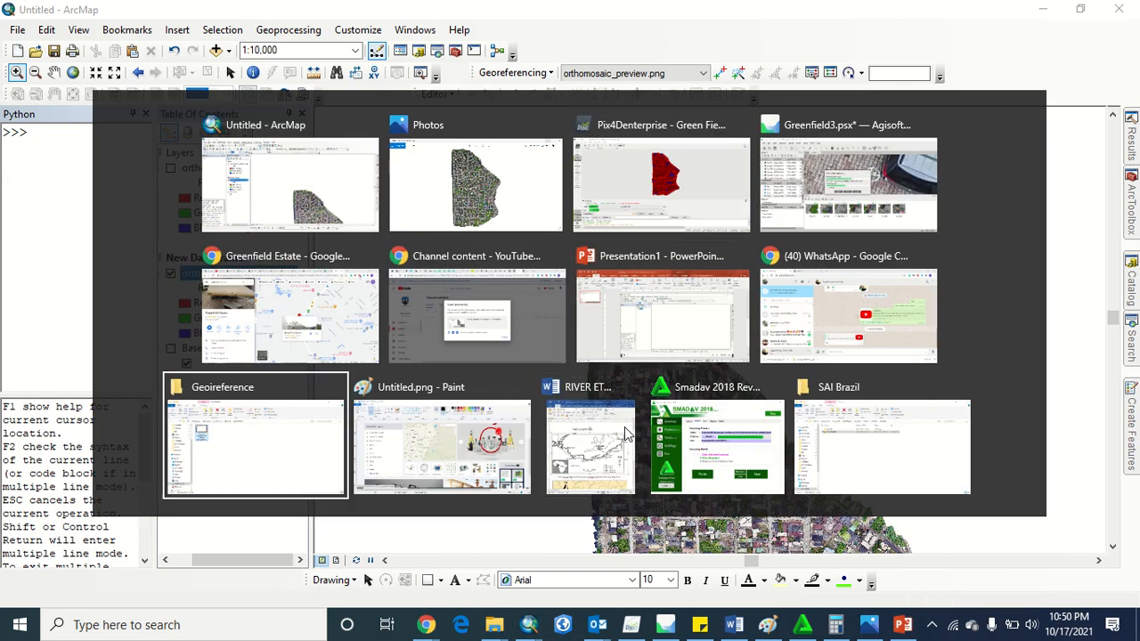
{"action": "left_click", "coordinate": [214, 392]}
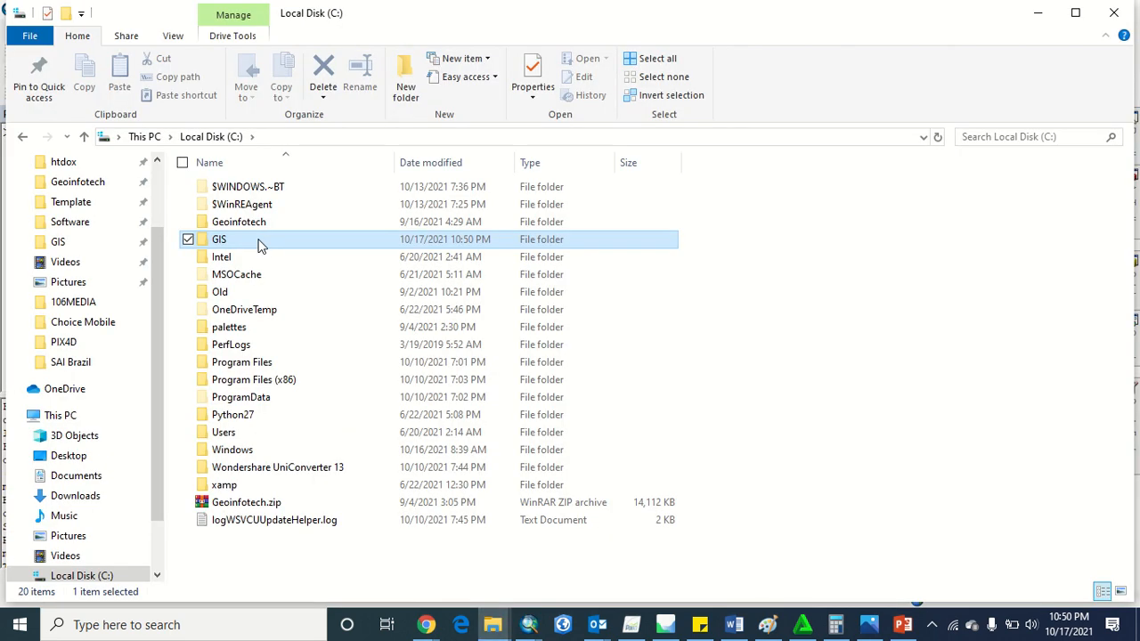